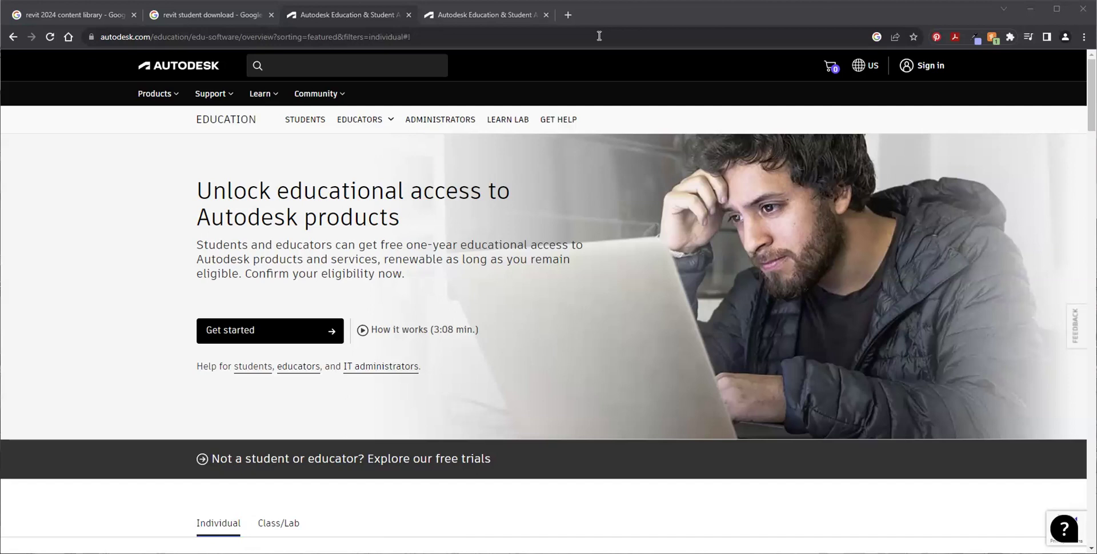
- Review the Google results for "revit student download" and return to the Autodesk Education & Student Access page
left_click(191, 5)
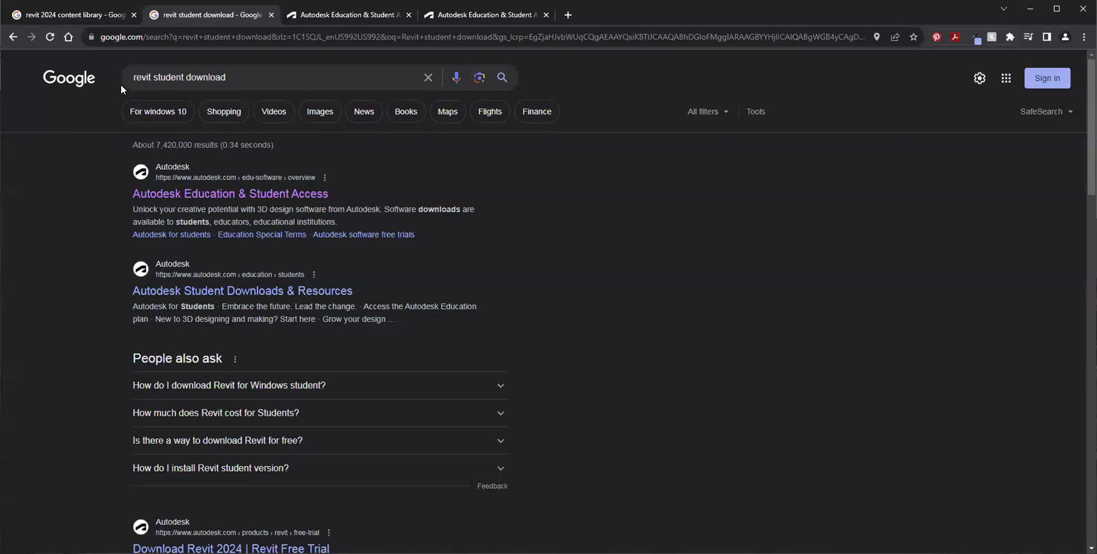
left_click_drag(133, 77, 240, 76)
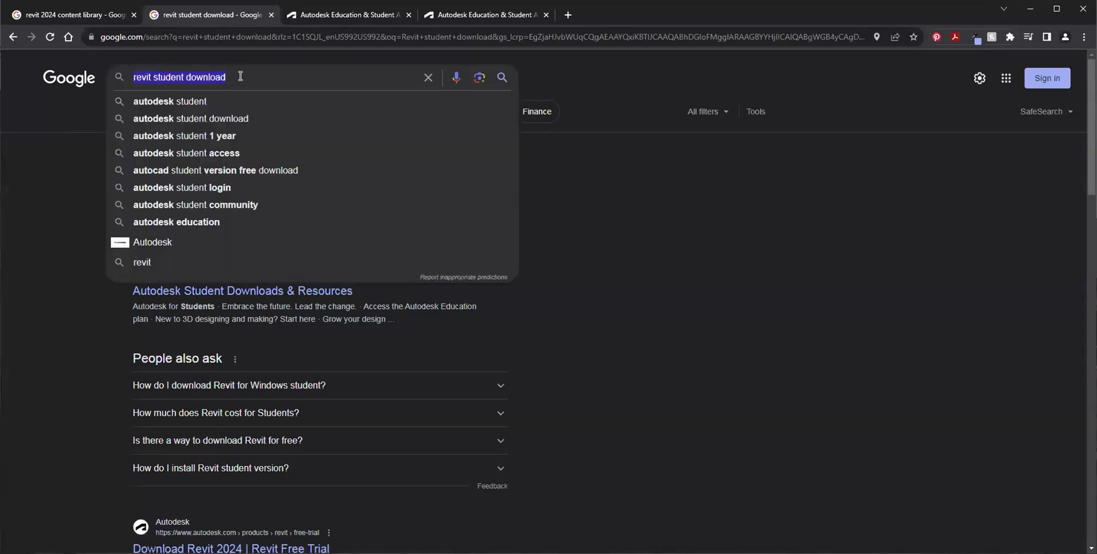
left_click(91, 196)
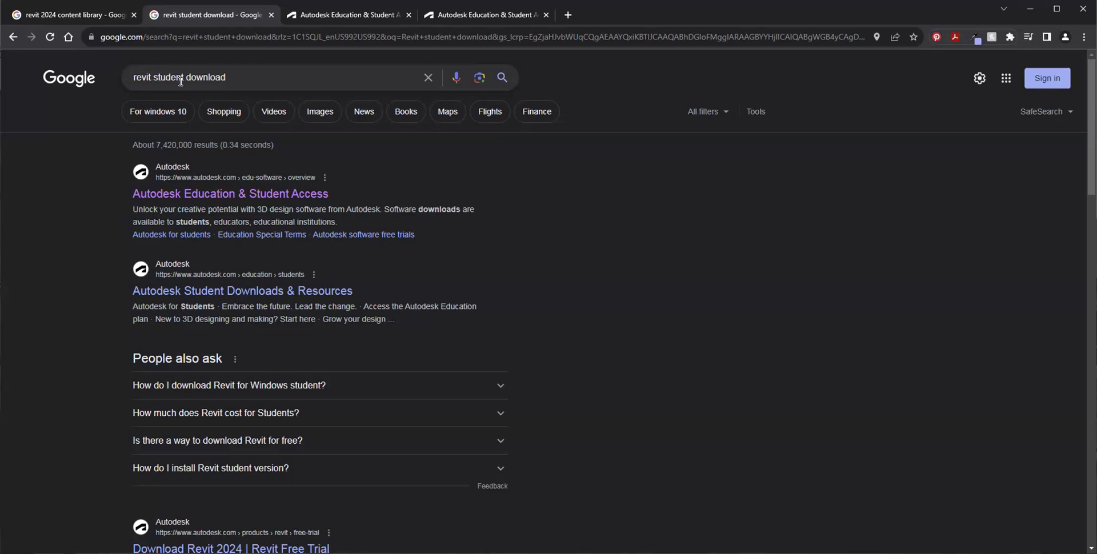
left_click(360, 15)
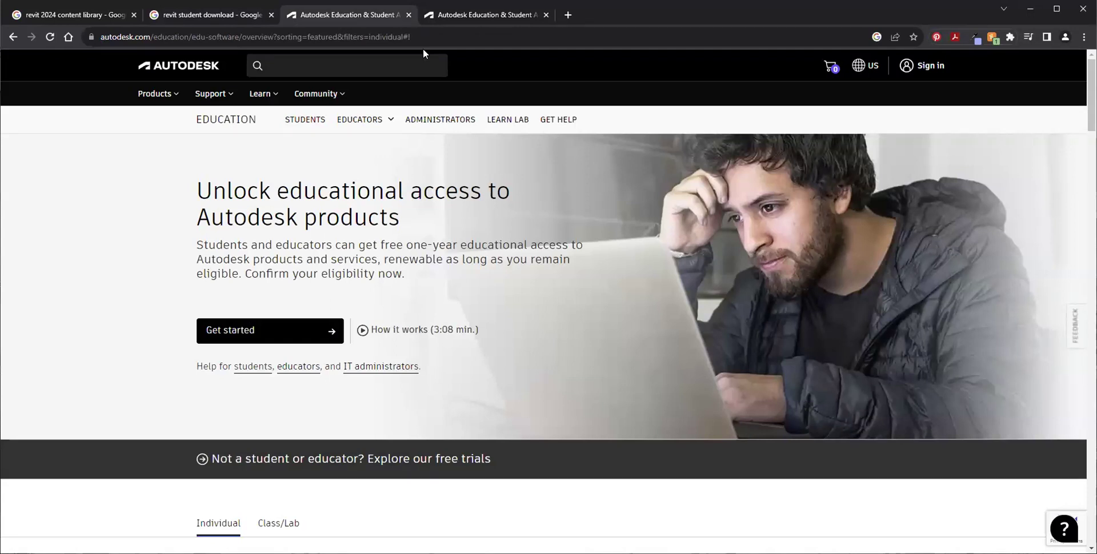
left_click(211, 15)
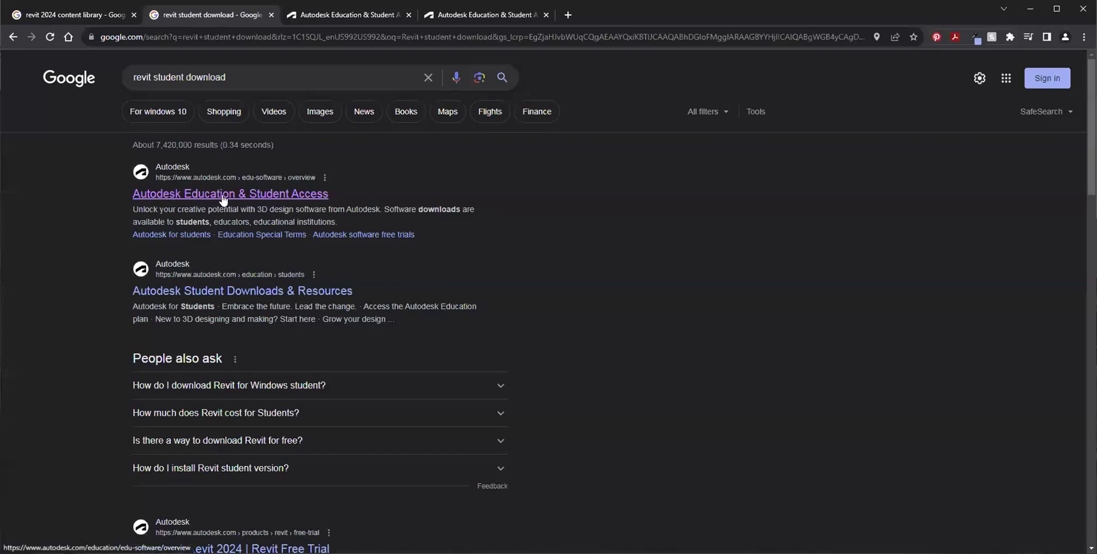
left_click(301, 15)
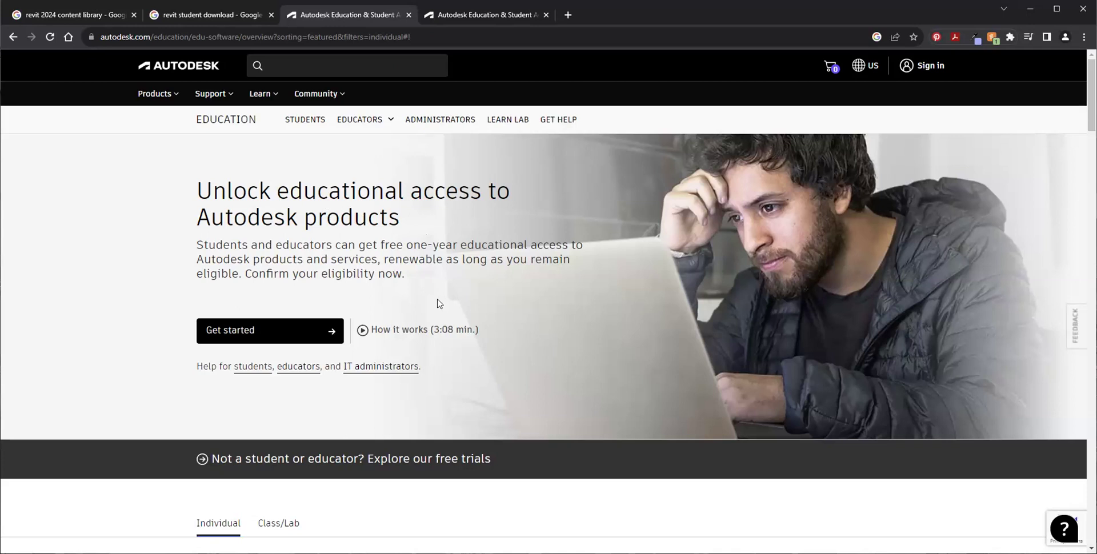
- Compare the signed-out and signed-in versions of the Autodesk Education & Student Access page, ending on the signed-in one
left_click(479, 14)
scroll(565, 238, "up", 5)
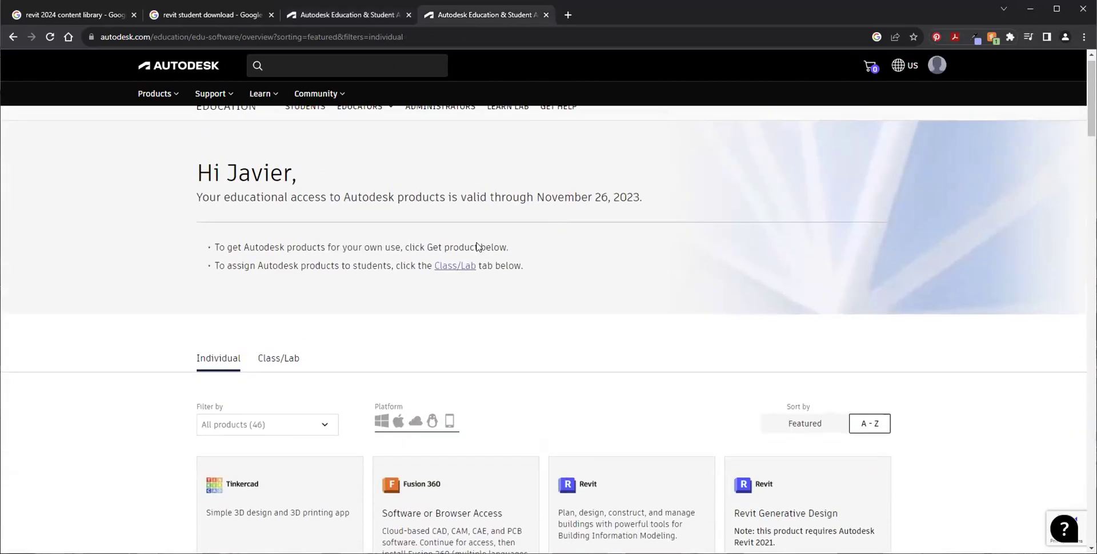
left_click(336, 14)
scroll(504, 288, "down", 5)
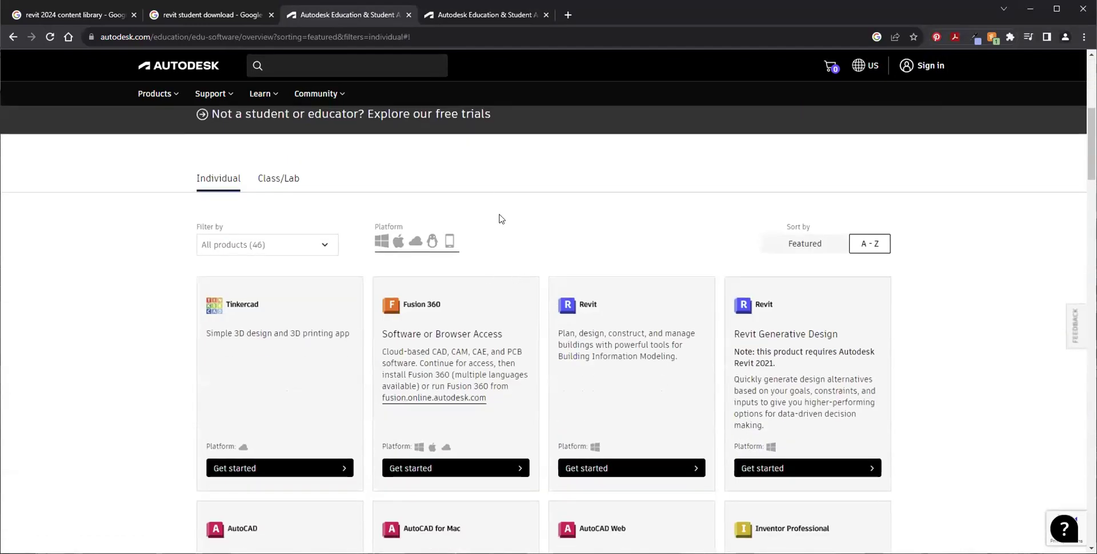
scroll(481, 171, "up", 3)
left_click(478, 14)
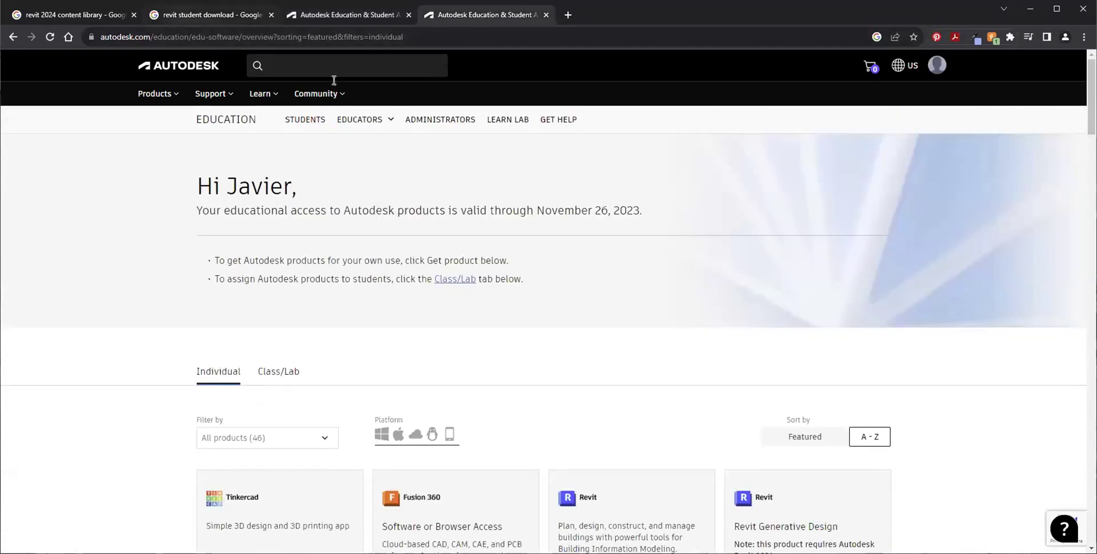
- Get the Revit product from the individual product list and choose Windows as its platform
scroll(581, 219, "down", 3)
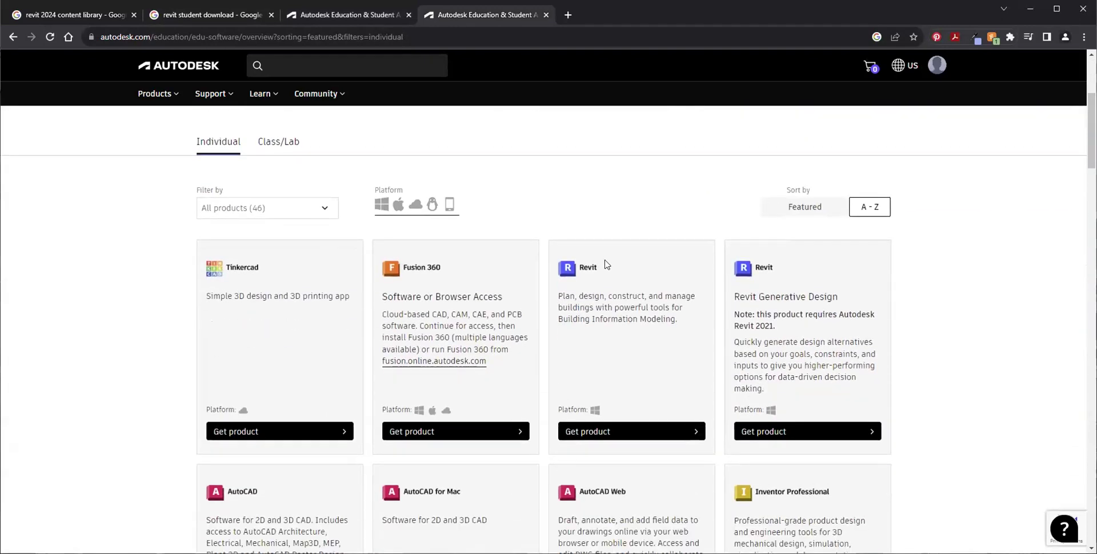
scroll(576, 274, "down", 1)
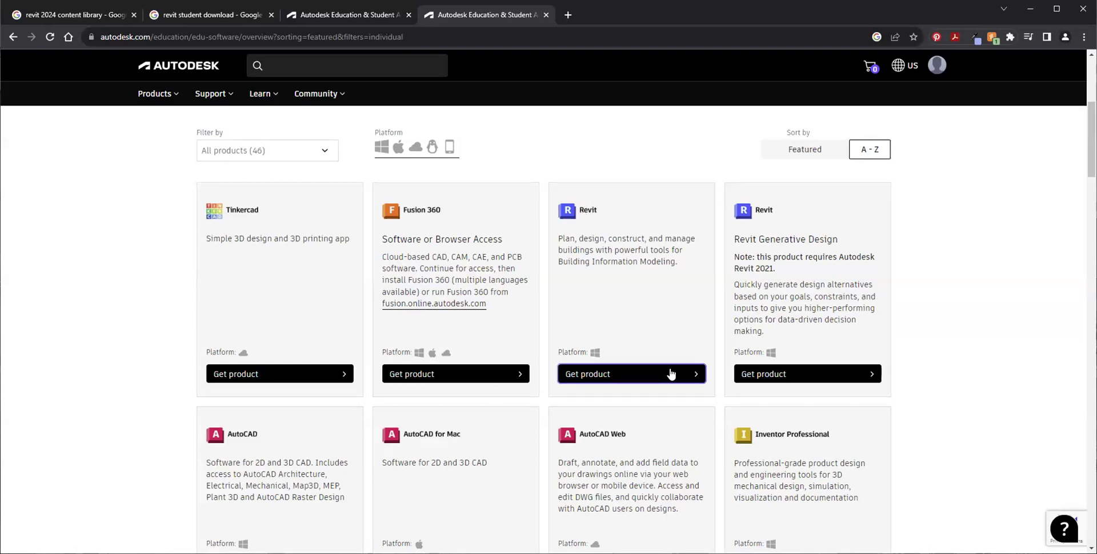
left_click(690, 375)
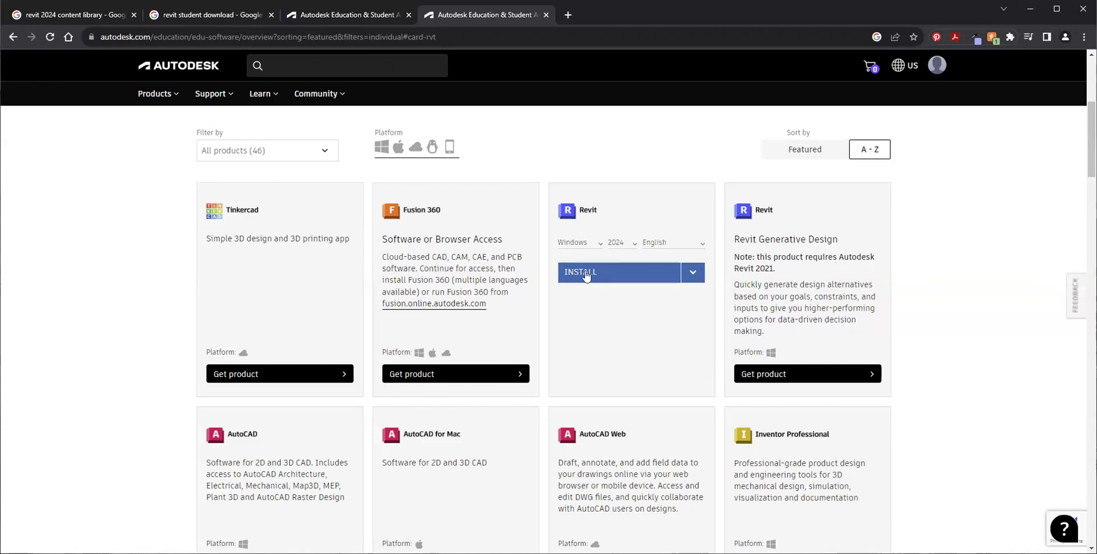
left_click(592, 245)
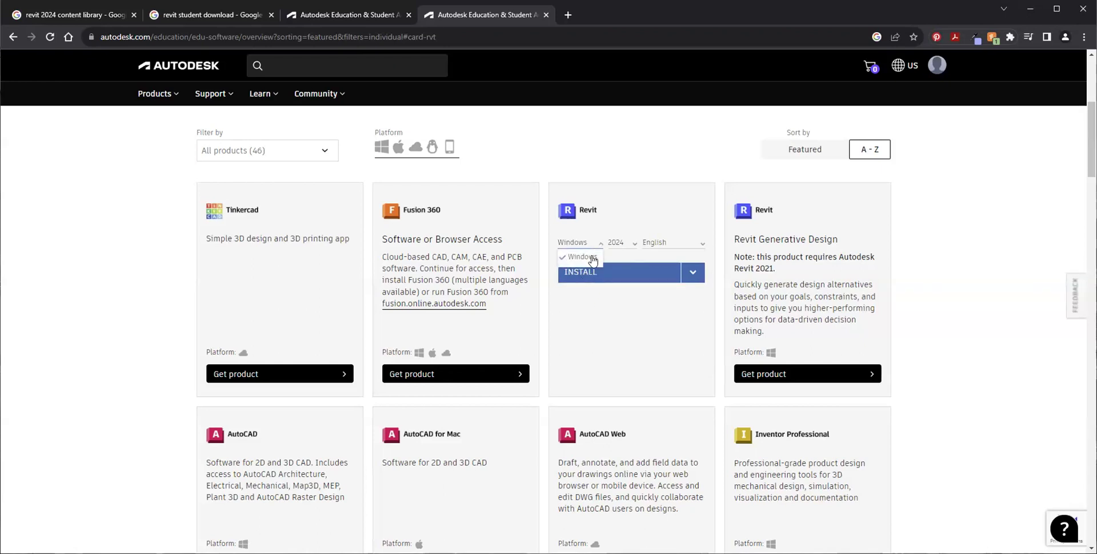
left_click(584, 258)
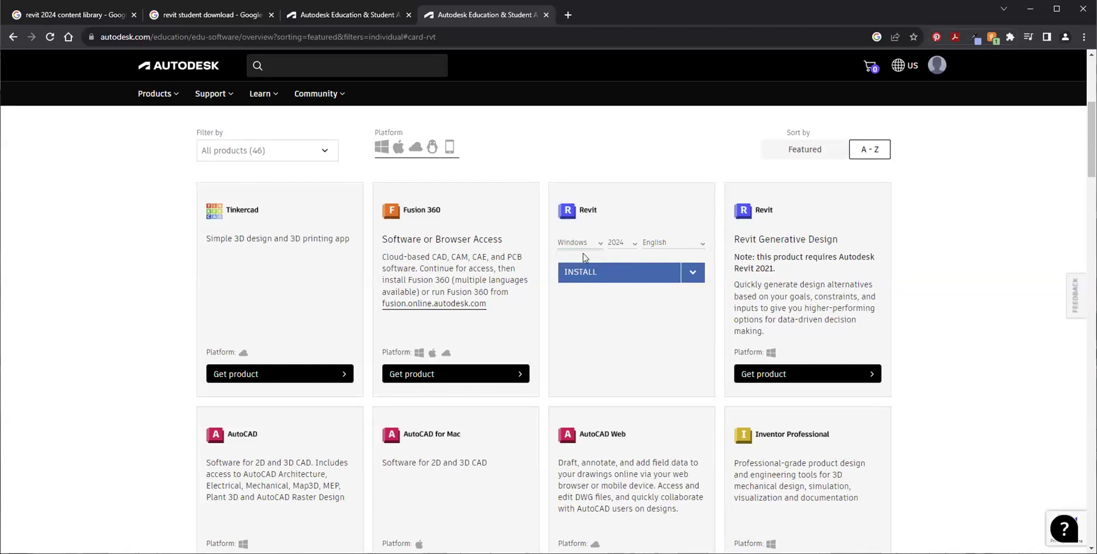
left_click(580, 242)
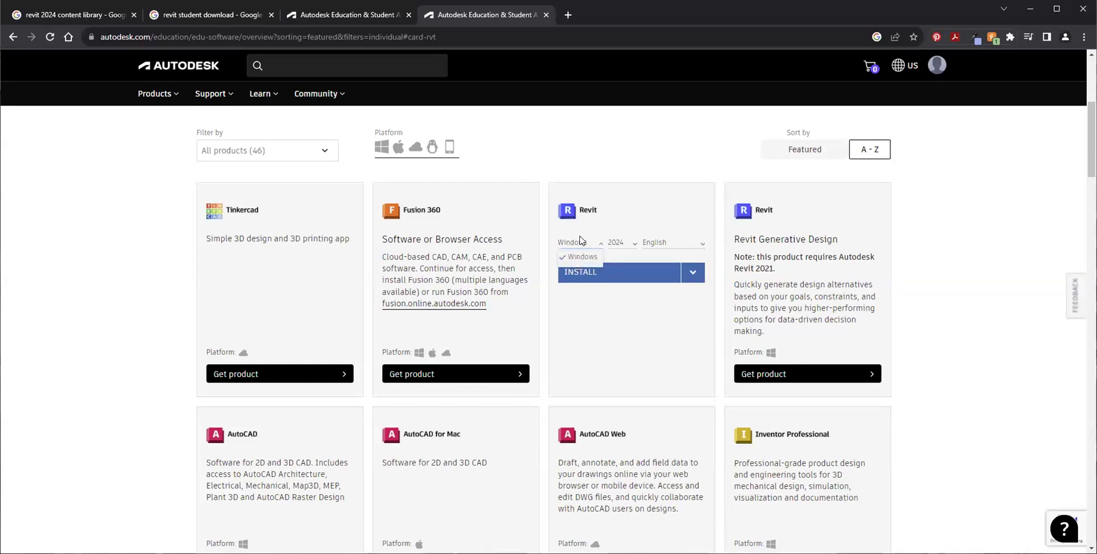
left_click(580, 240)
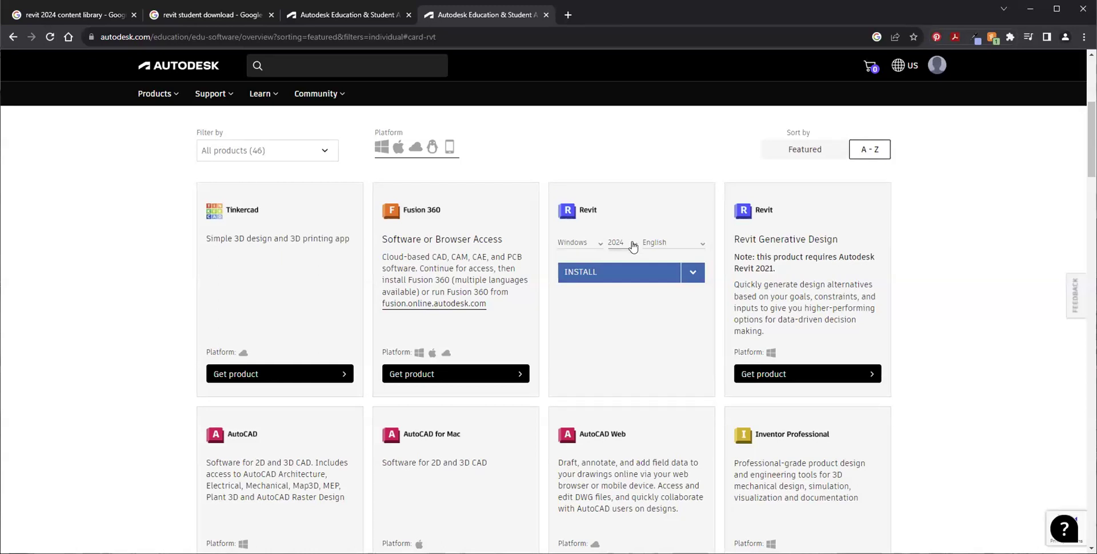
- Keep version 2024 in English for Revit, check the install and download options, and choose Install
left_click(632, 246)
left_click(632, 244)
left_click(695, 274)
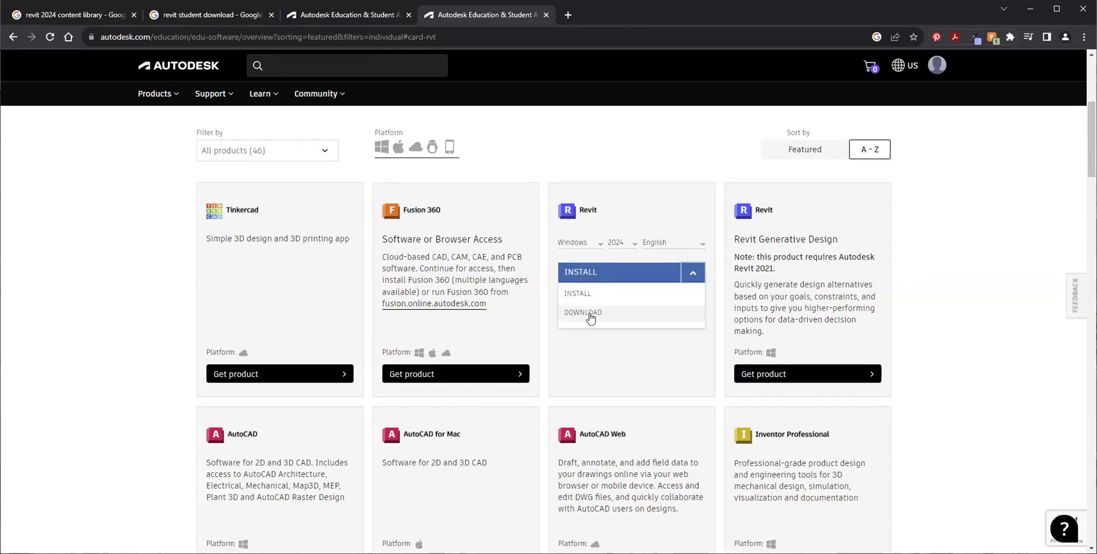
left_click(591, 279)
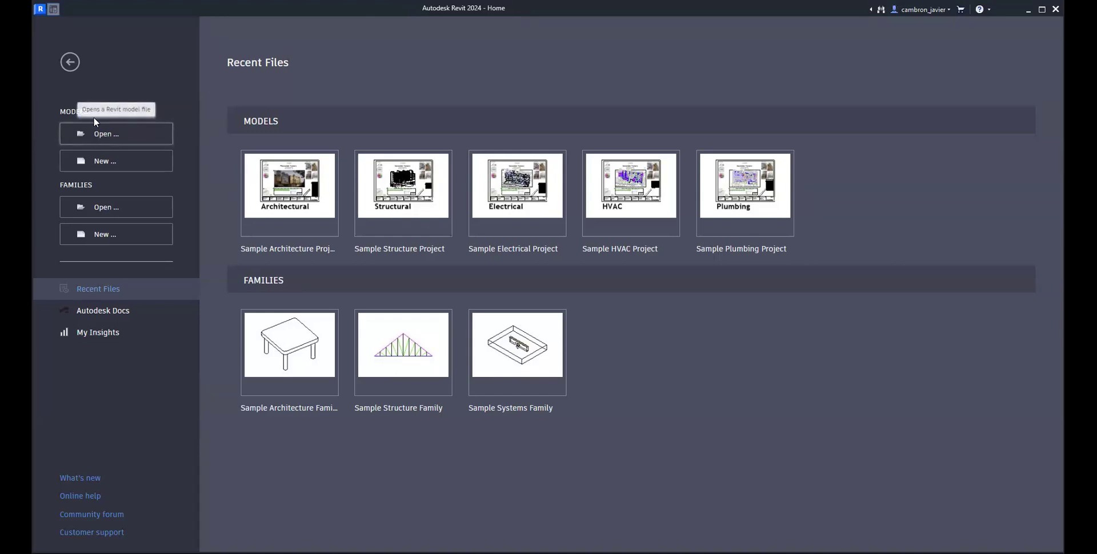
- Switch to Revit 2024 and create a new project from the Imperial Multi-discipline template
left_click(115, 133)
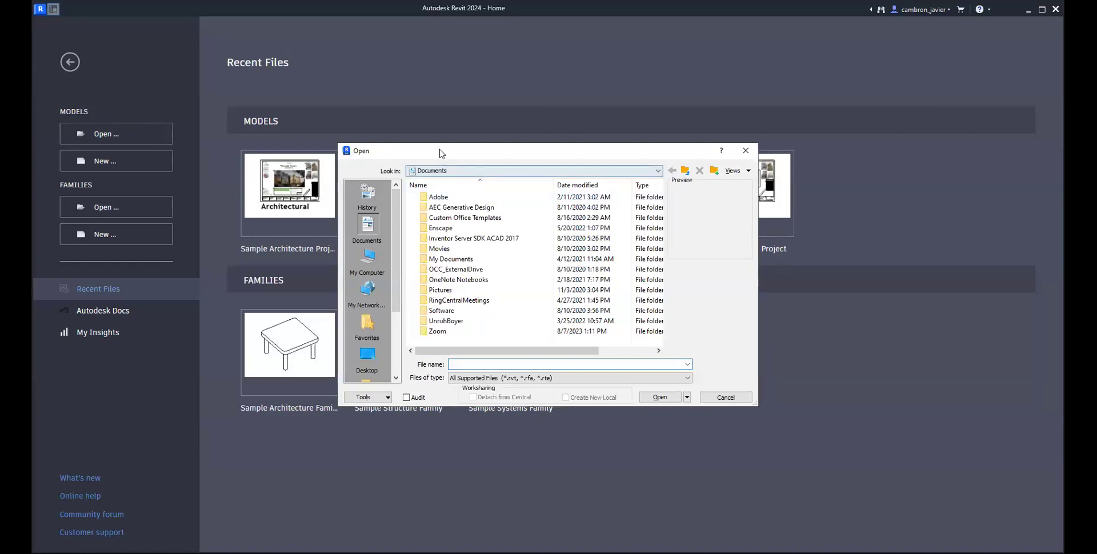
left_click(750, 151)
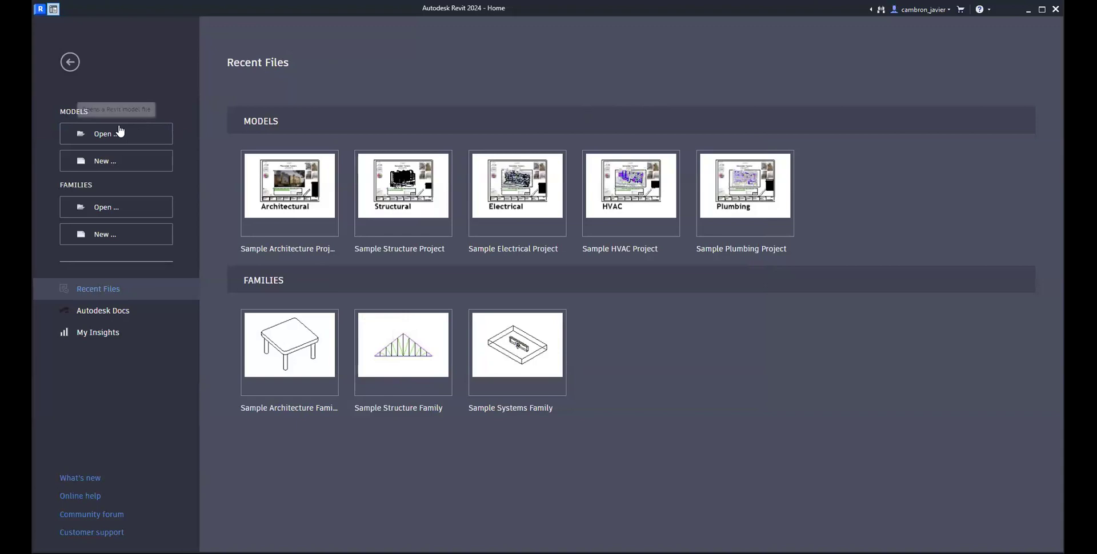
left_click(114, 164)
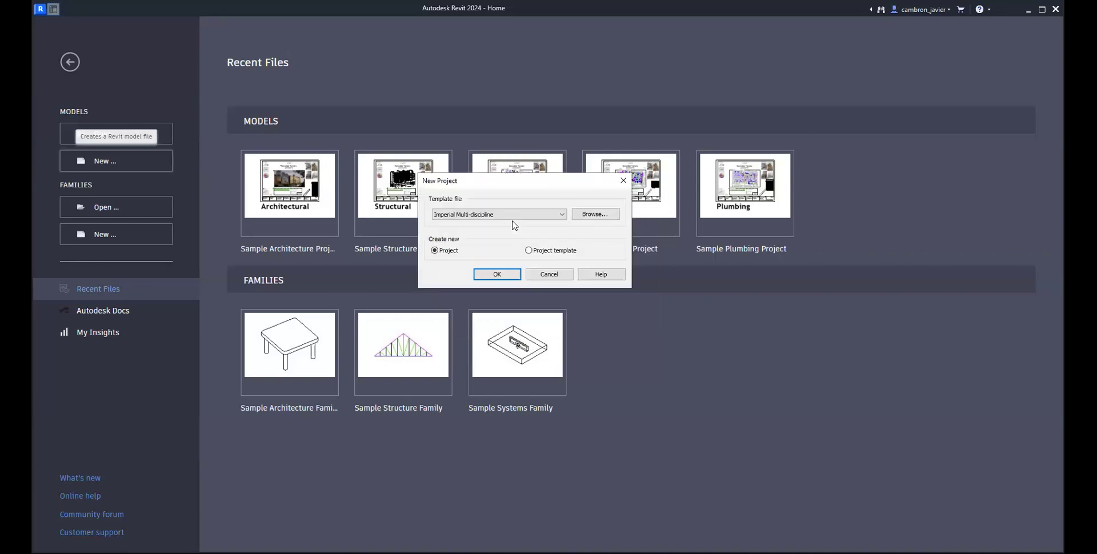
left_click(559, 217)
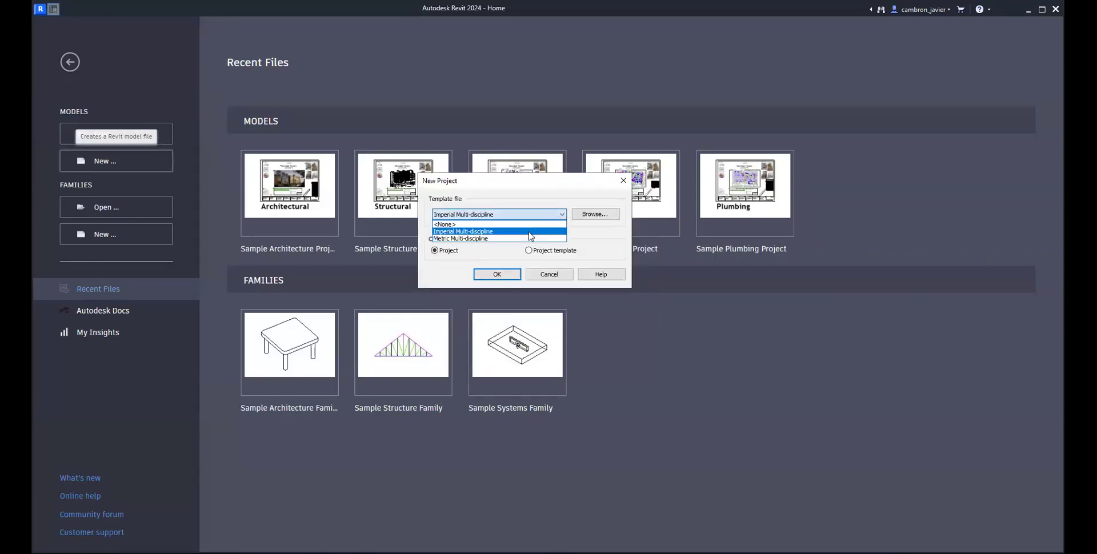
left_click(477, 232)
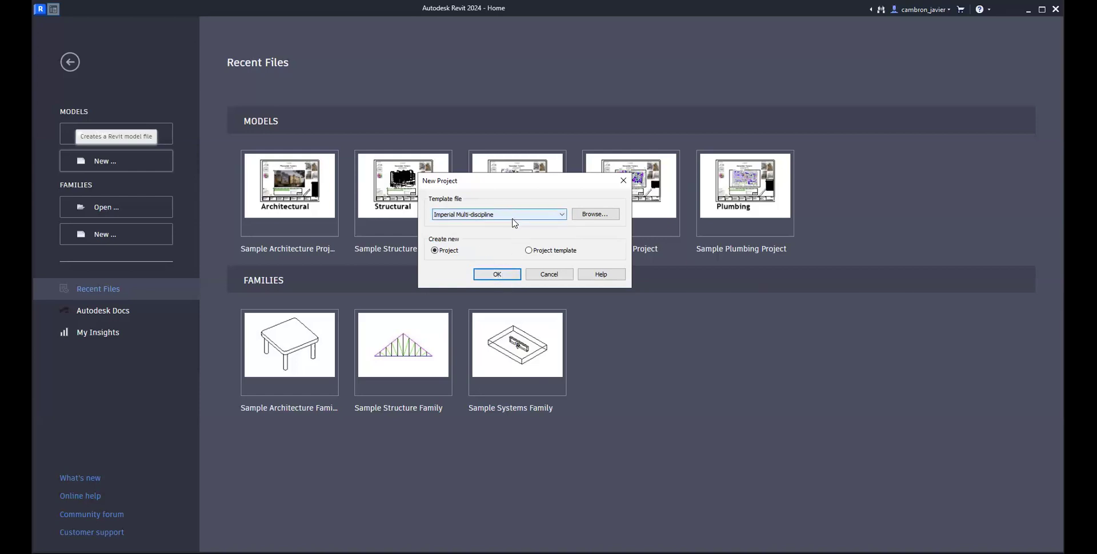
left_click(497, 276)
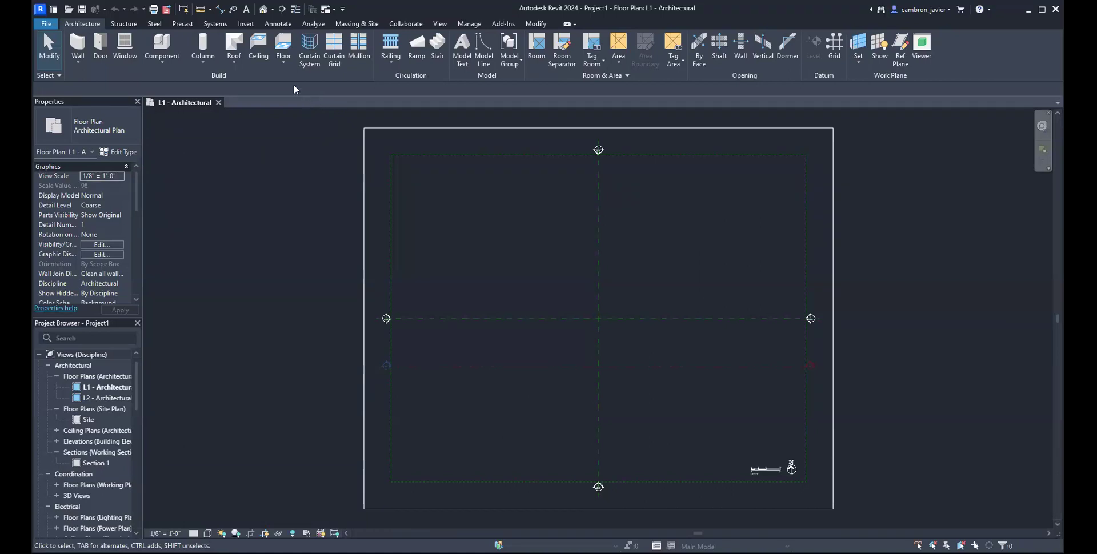
- Examine which family folders the US library offers for loading, and leave without loading a family
left_click(247, 24)
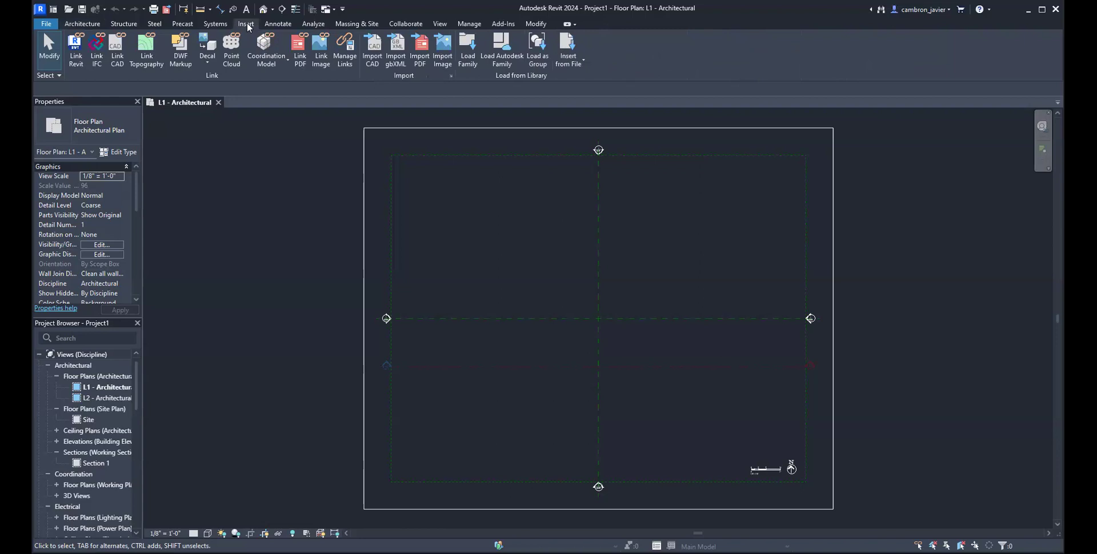
left_click(467, 47)
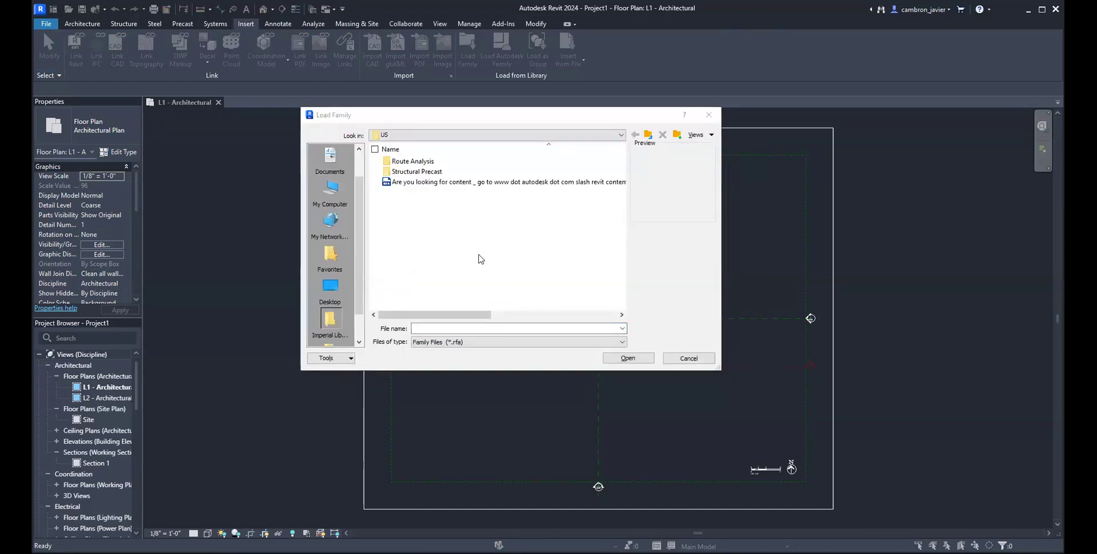
left_click_drag(635, 123, 658, 137)
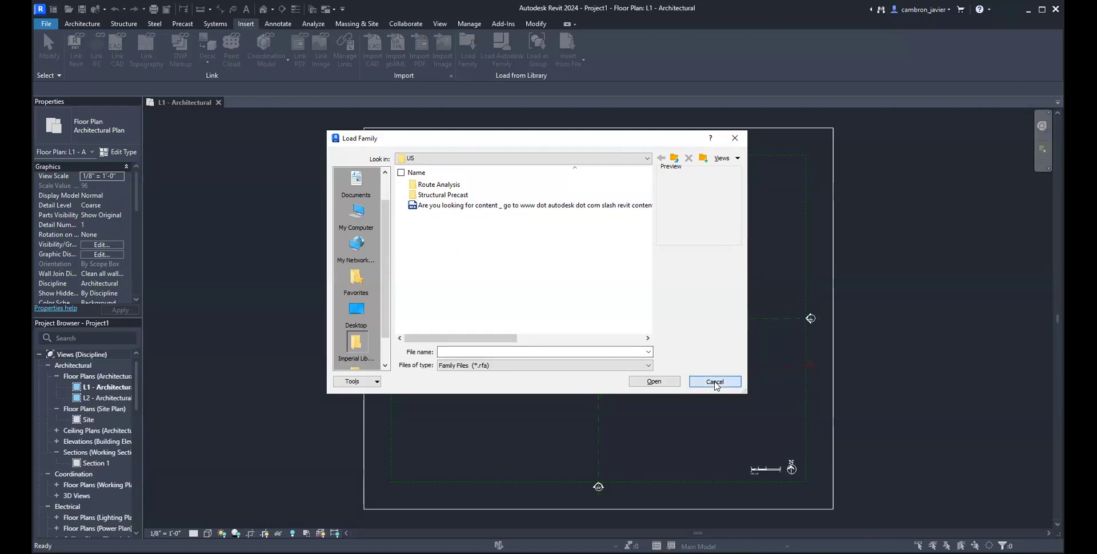
left_click(715, 381)
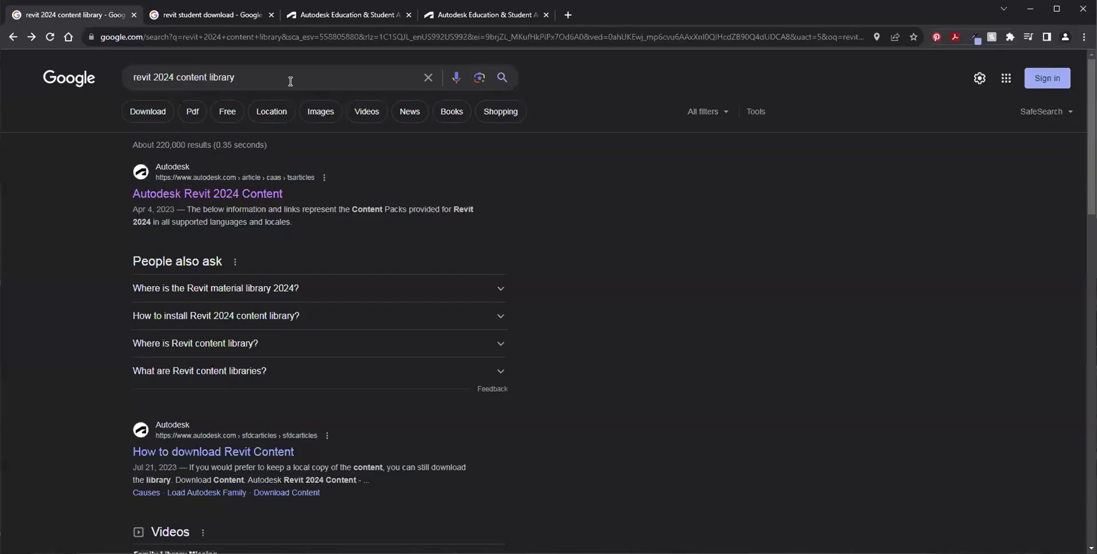
- Switch to Chrome and open the Autodesk Revit 2024 Content result from the "revit 2024 content library" search
left_click_drag(153, 77, 174, 78)
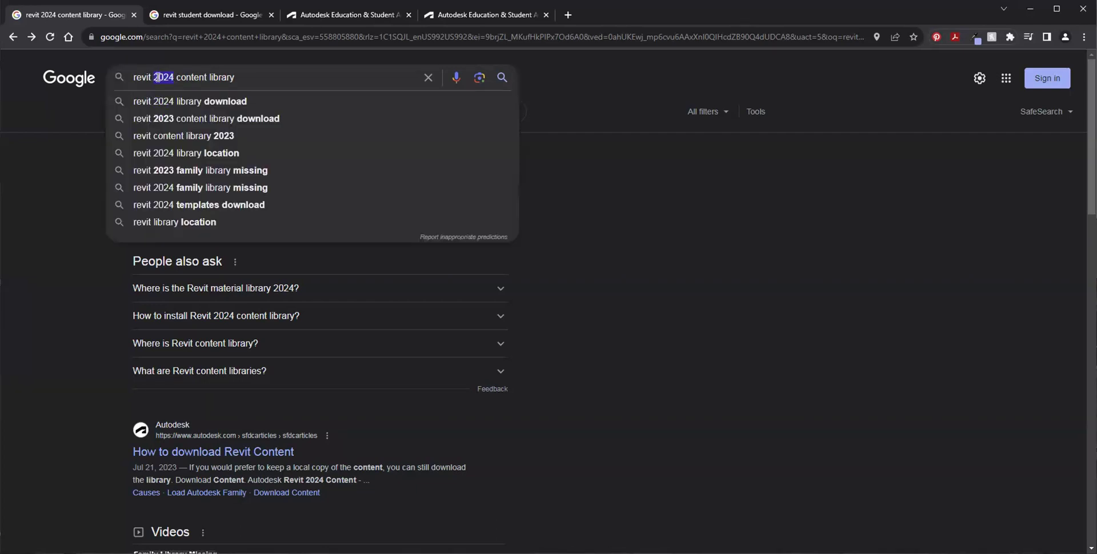
left_click(142, 80)
left_click(195, 77)
left_click(85, 163)
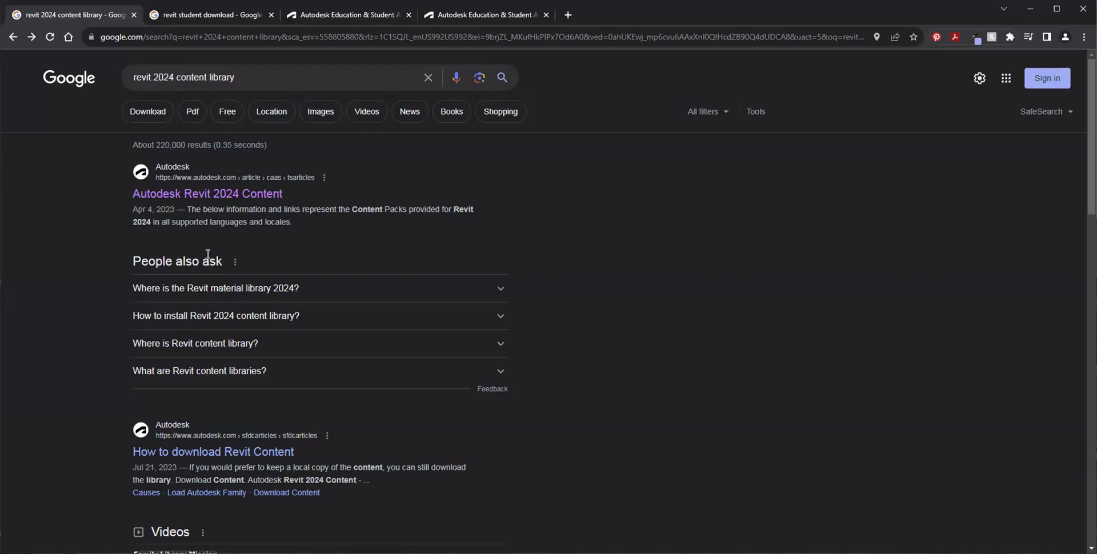
left_click(219, 196)
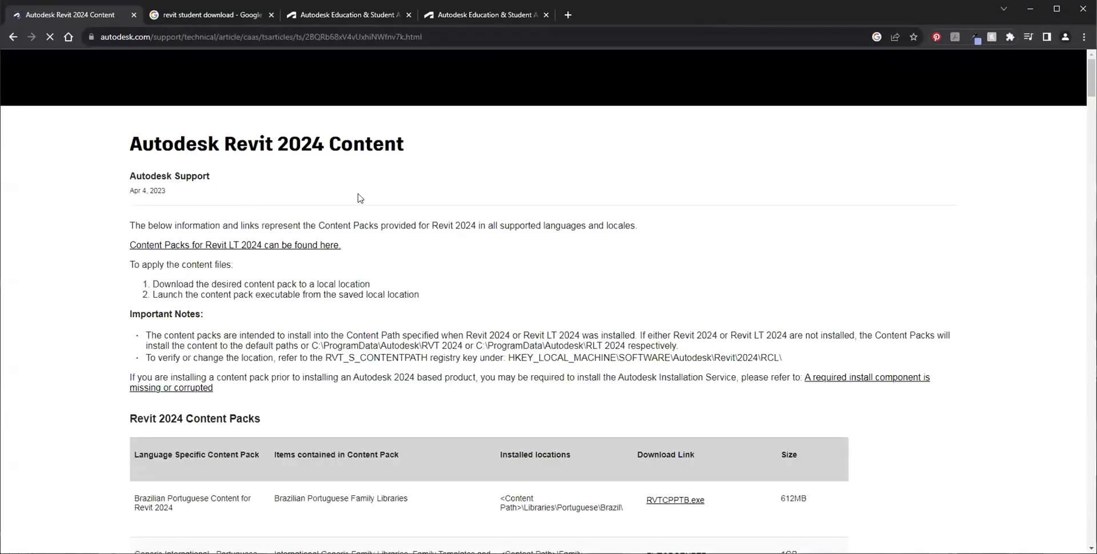
- Read the instructions for applying the Revit 2024 content files and decline the Autodesk survey invitation
scroll(505, 223, "down", 2)
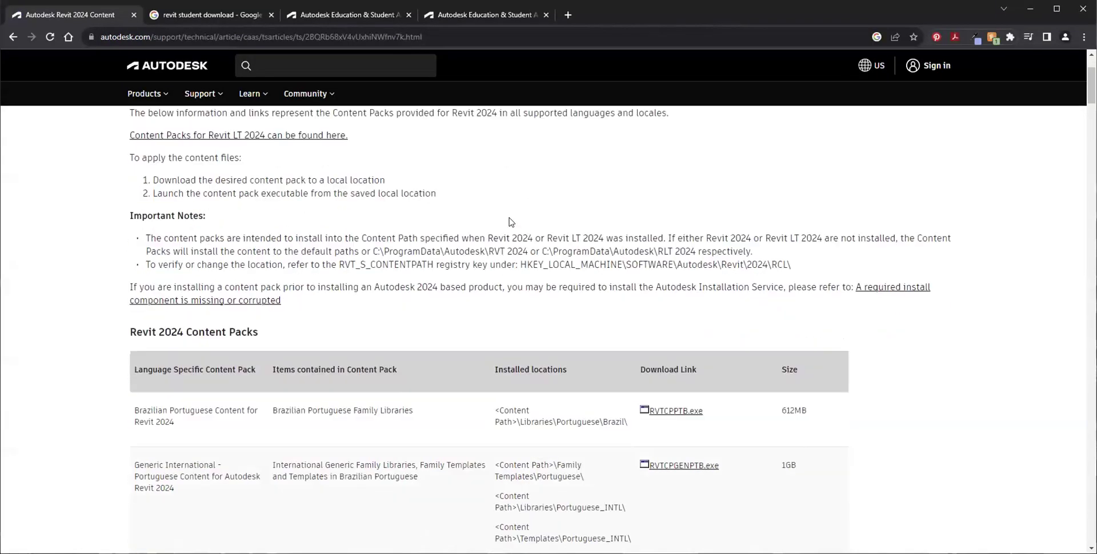
scroll(511, 221, "down", 1)
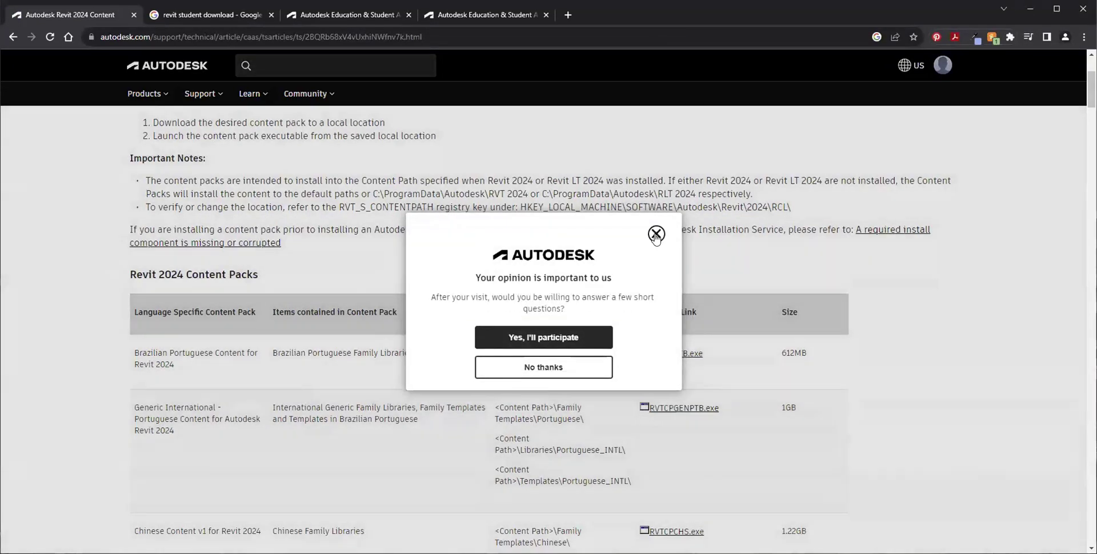
left_click(592, 369)
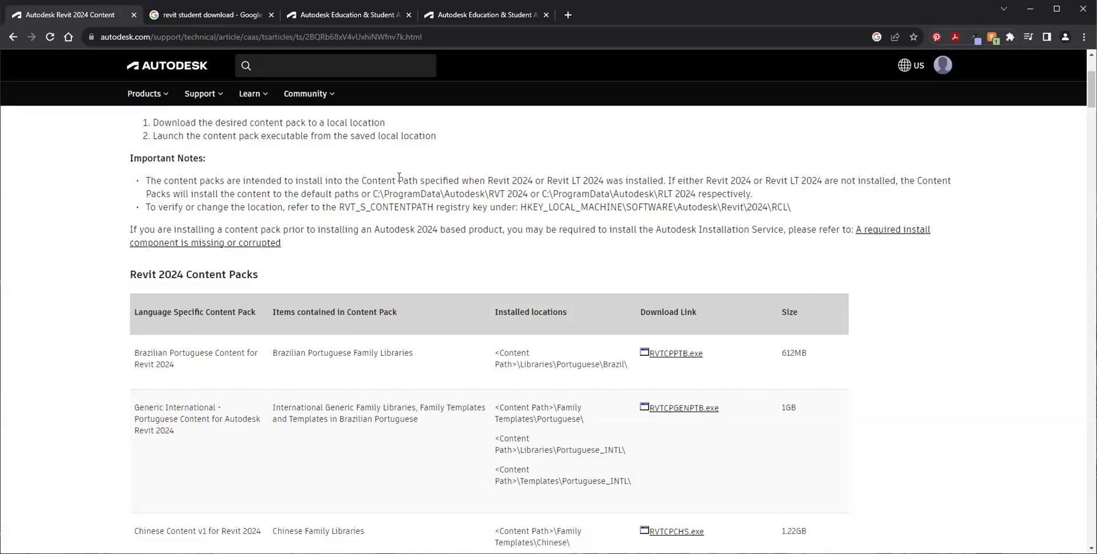
- Examine the Revit 2024 Content Packs table, comparing the language-specific Chinese pack with its Generic International counterpart
scroll(432, 183, "down", 2)
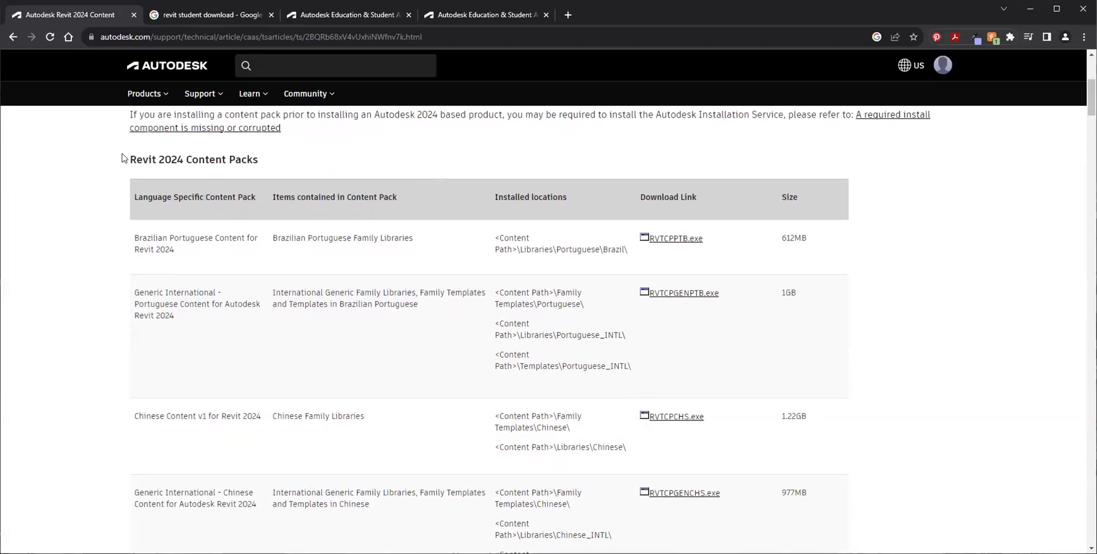
scroll(172, 160, "down", 1)
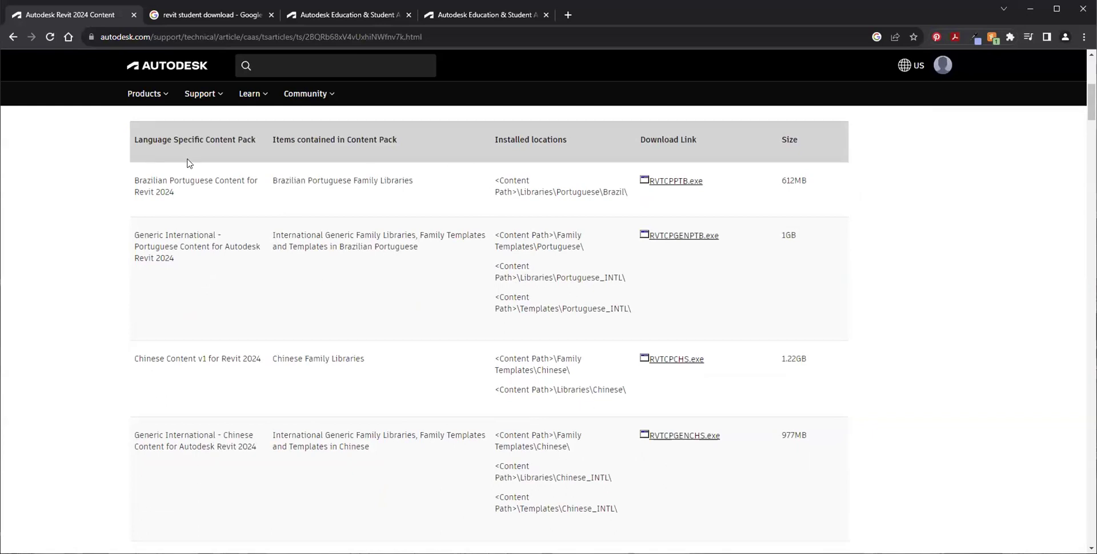
scroll(236, 167, "up", 1)
scroll(217, 179, "down", 1)
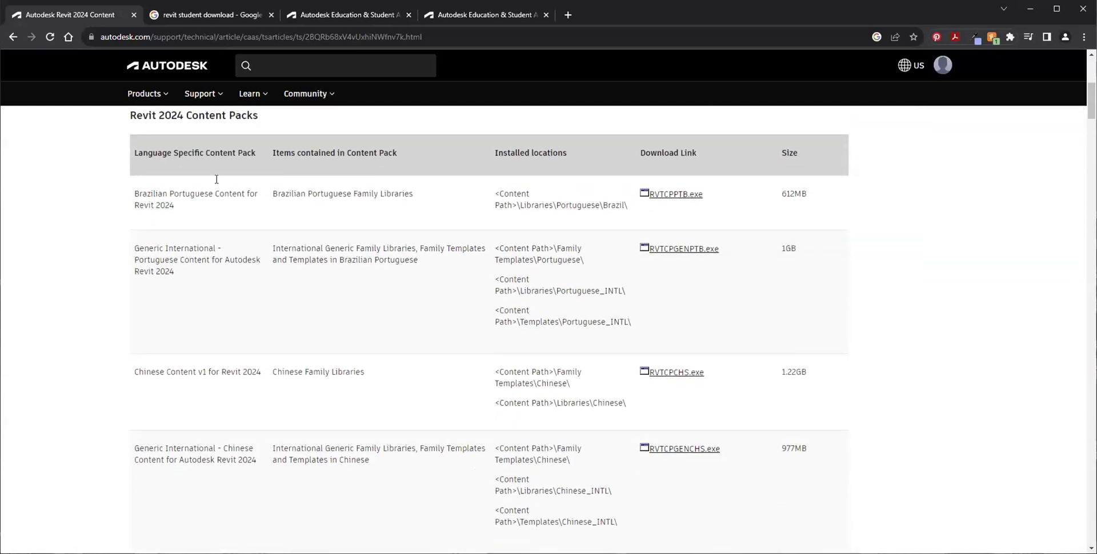
scroll(226, 180, "down", 1)
scroll(412, 252, "down", 1)
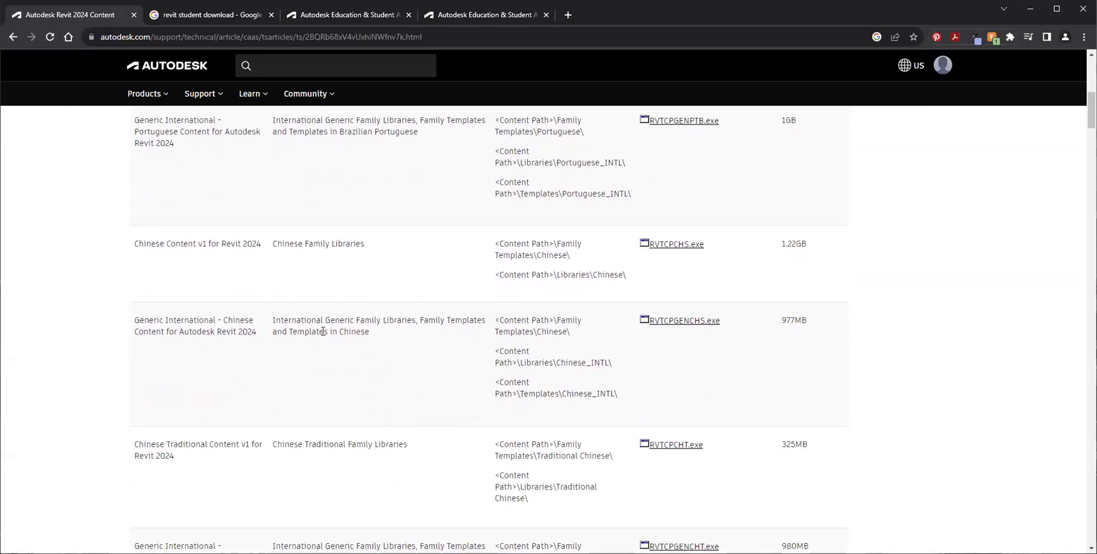
left_click_drag(135, 240, 183, 242)
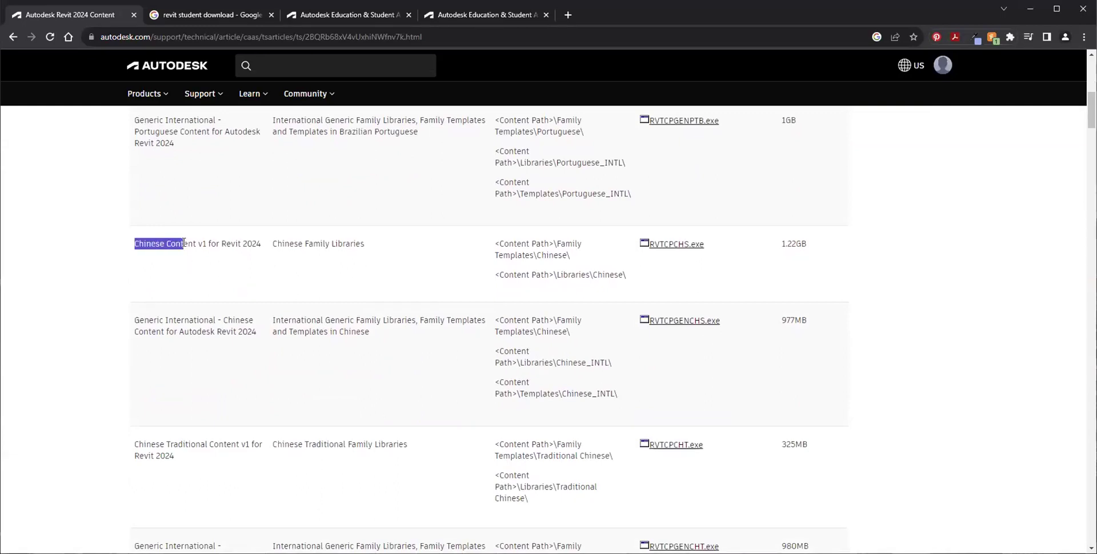
left_click_drag(201, 331, 203, 322)
left_click(136, 319)
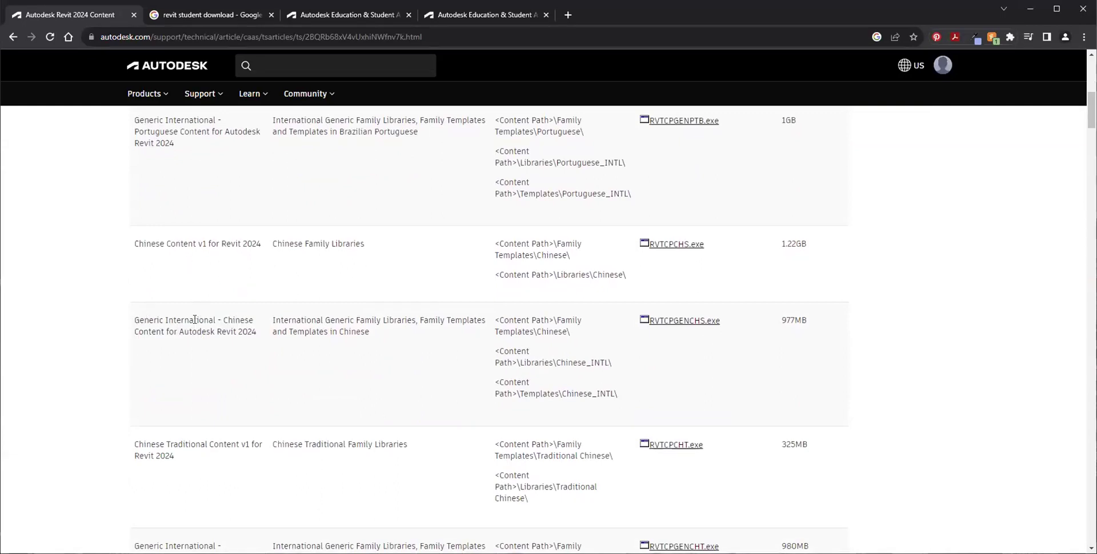
- Find the US English Content v1 for Revit 2024 entry in the content packs table and highlight its name
scroll(284, 292, "down", 5)
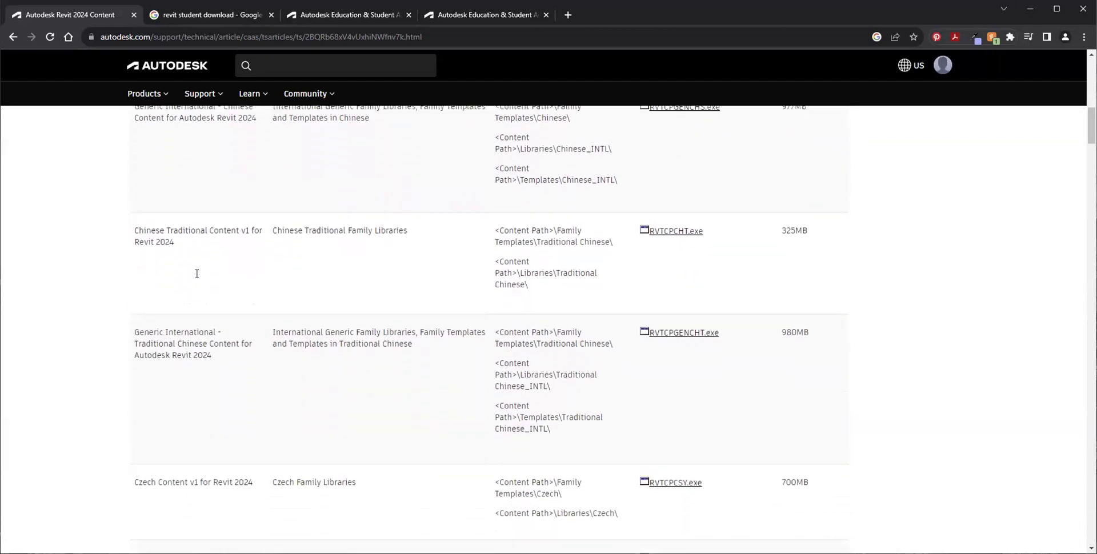
scroll(197, 273, "down", 9)
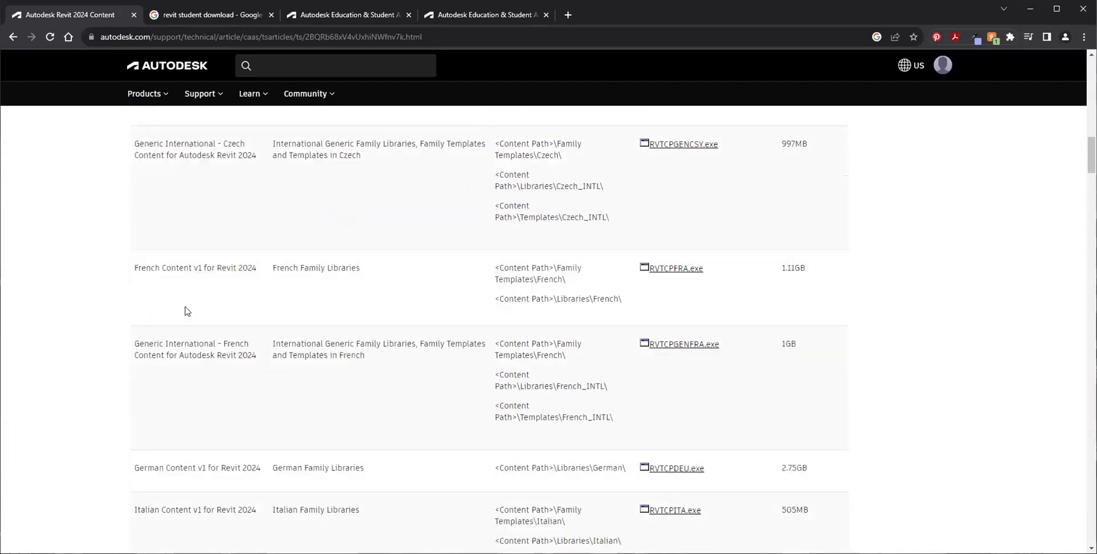
scroll(187, 304, "down", 8)
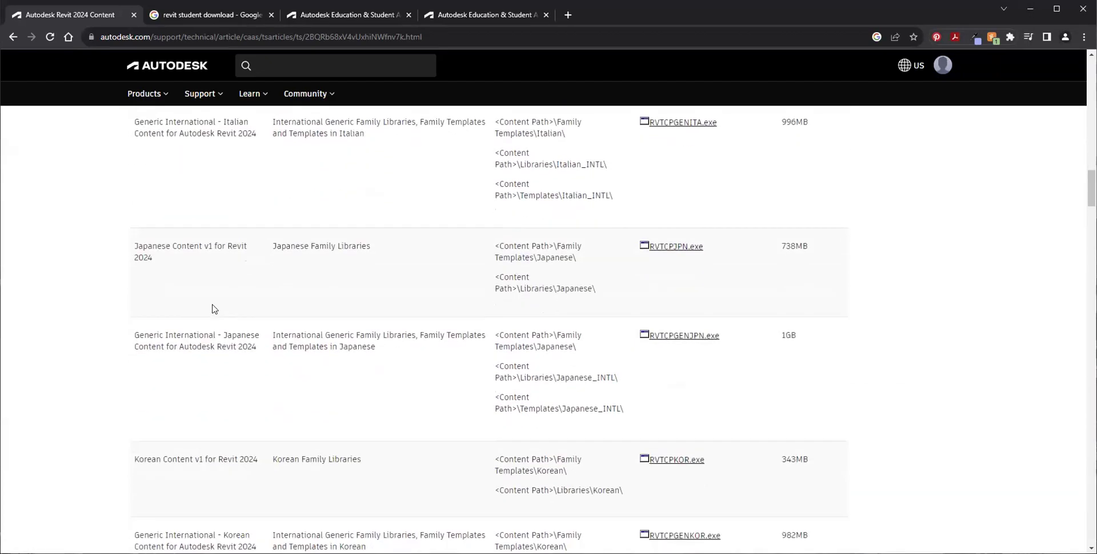
scroll(214, 310, "down", 1)
scroll(213, 306, "down", 10)
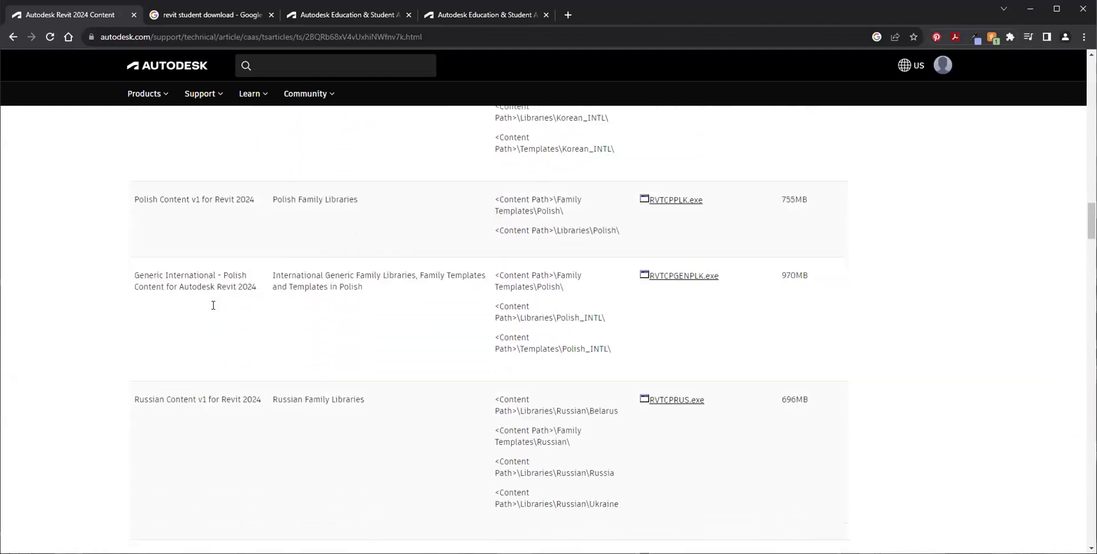
scroll(209, 300, "down", 5)
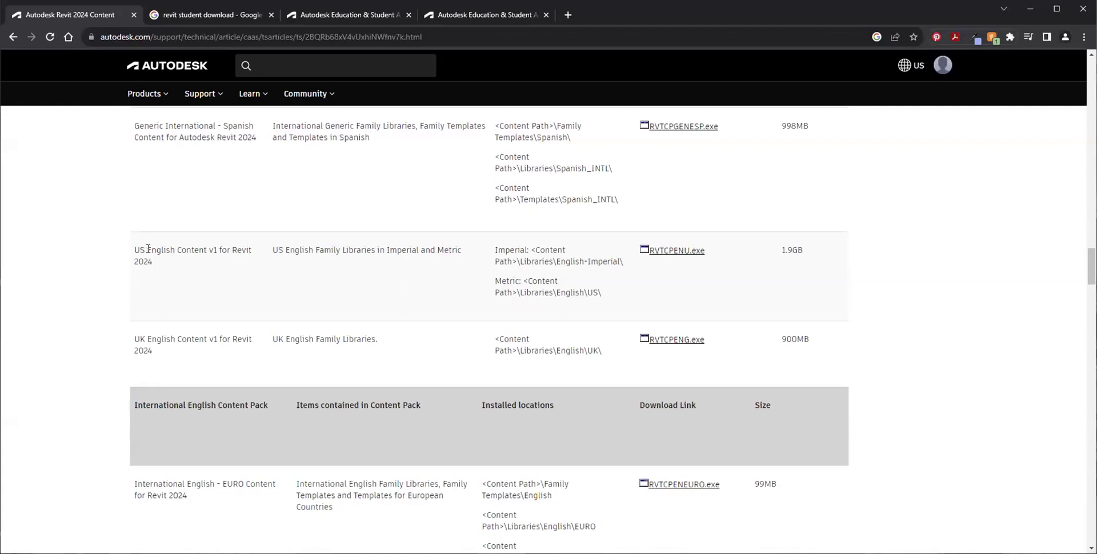
left_click_drag(135, 249, 178, 250)
left_click(182, 250)
left_click_drag(135, 250, 178, 250)
left_click(193, 250)
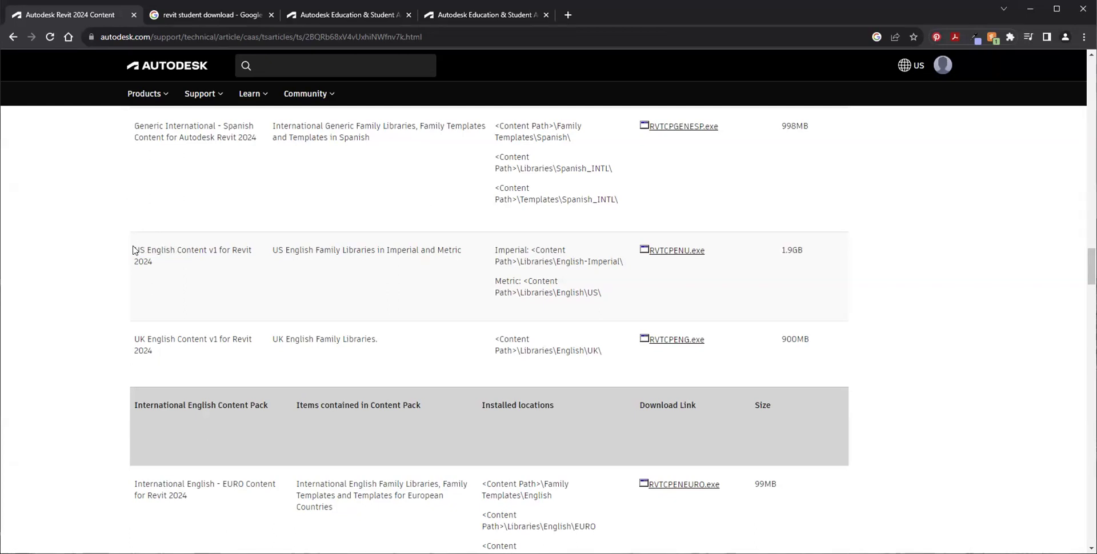
left_click_drag(135, 247, 252, 255)
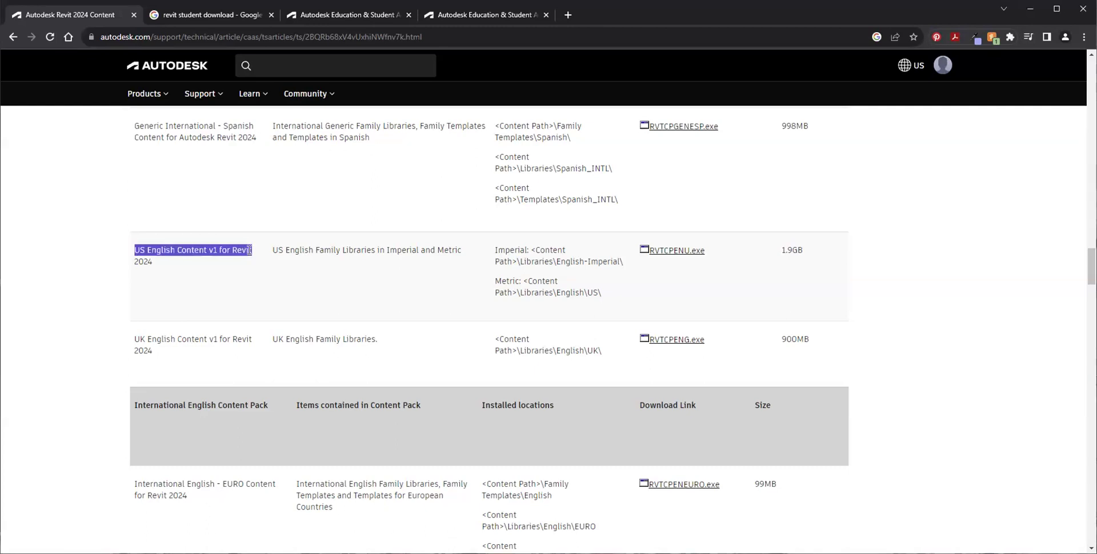
left_click(250, 250)
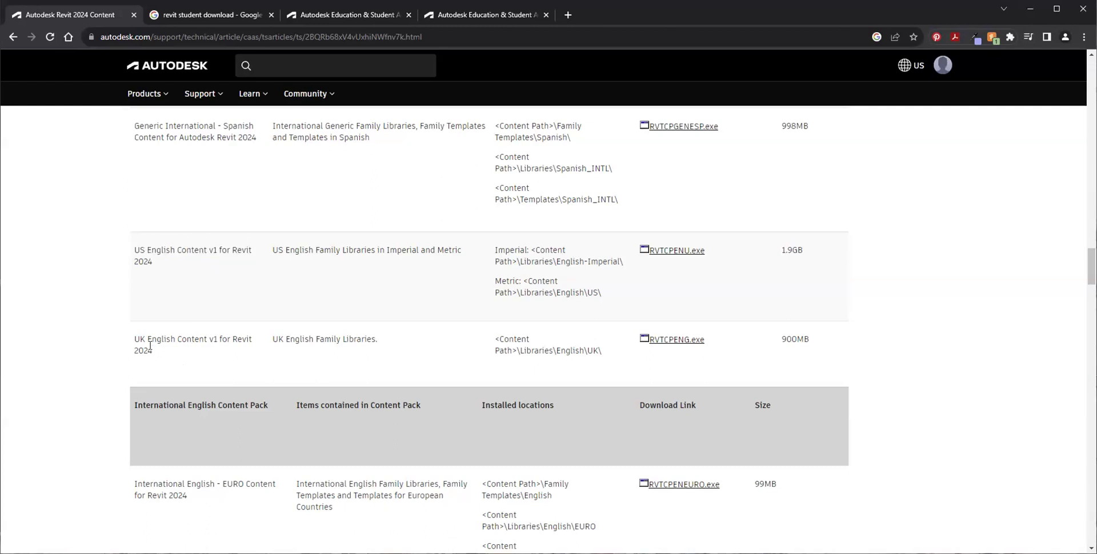
- Check which Imperial and Metric family libraries the US English pack contains, and compare it with the neighbouring language packs
left_click_drag(343, 251, 385, 248)
left_click(467, 253)
left_click(357, 272)
scroll(413, 351, "down", 1)
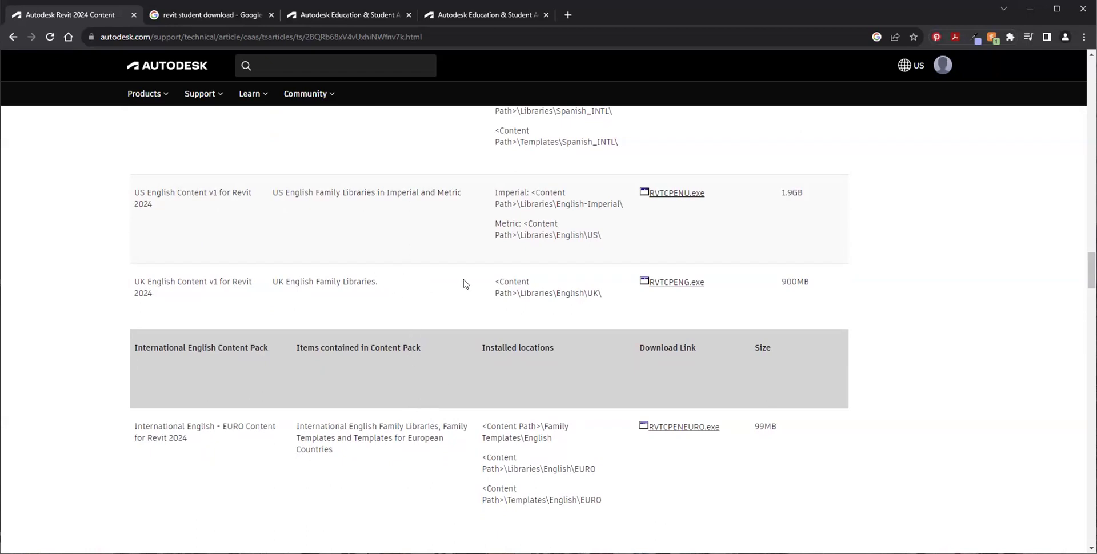
scroll(417, 290, "up", 4)
scroll(394, 260, "up", 2)
scroll(429, 255, "down", 3)
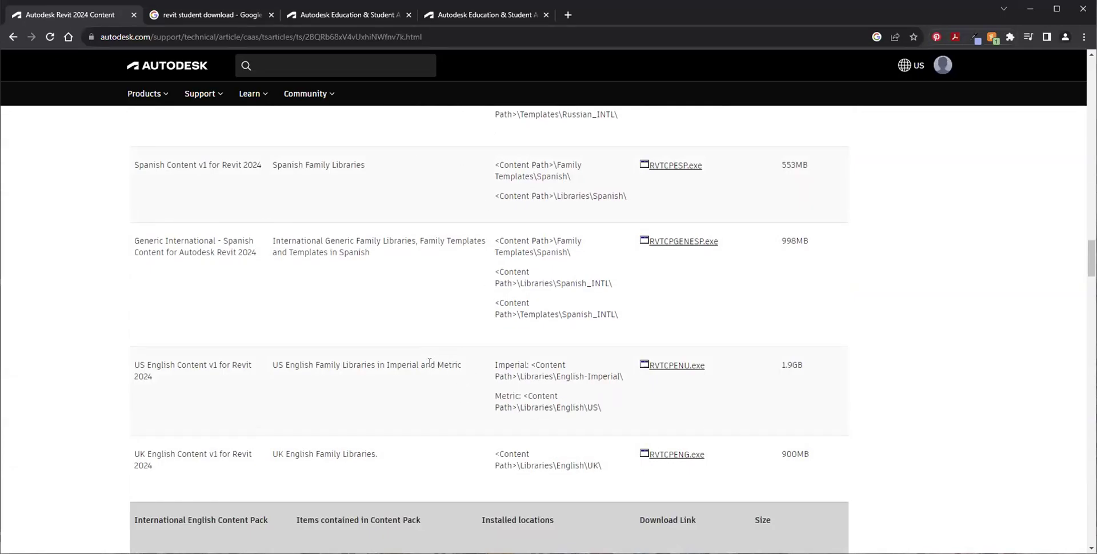
scroll(434, 360, "down", 1)
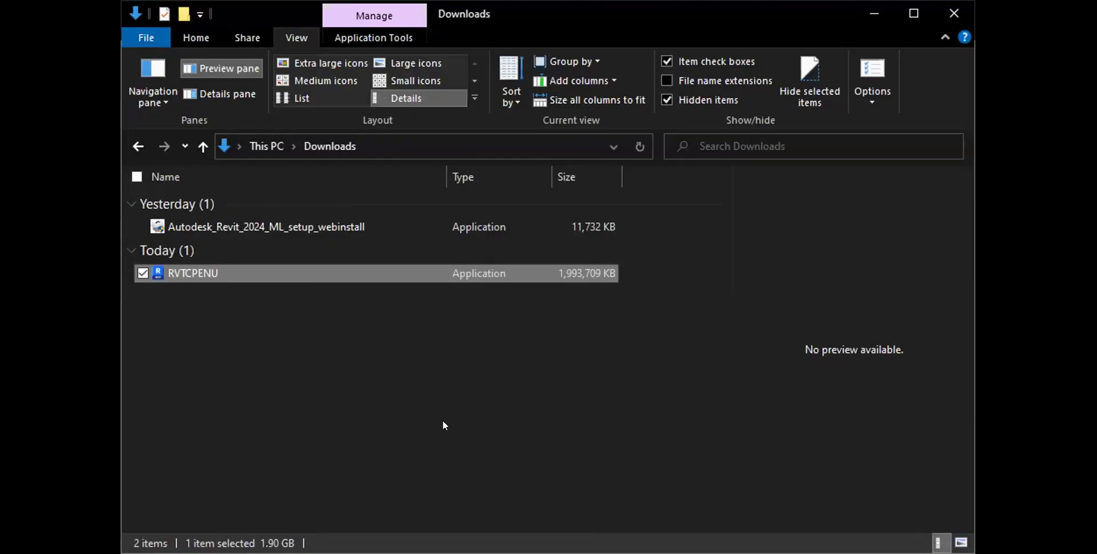
- In File Explorer's Downloads folder, run RVTCPENU and install the Autodesk US English Content for Revit 2024
left_click(212, 289)
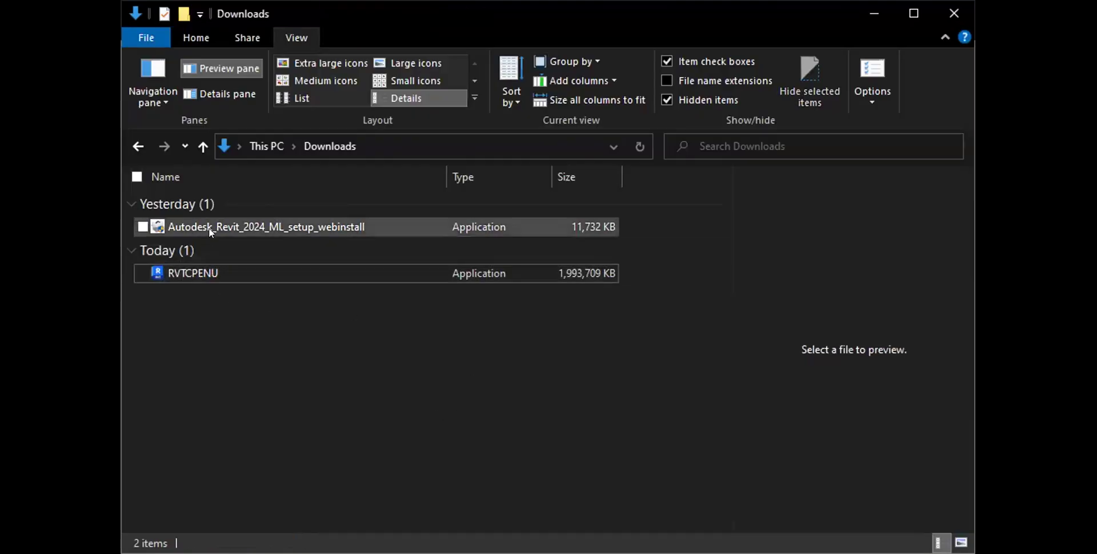
left_click(207, 274)
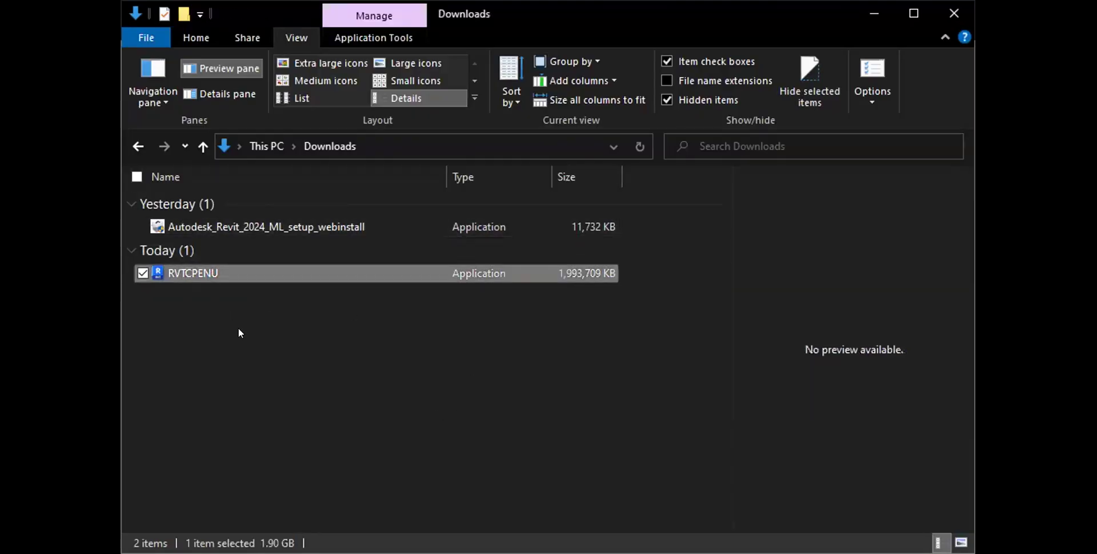
left_click(247, 286)
left_click(197, 277)
double_click(197, 276)
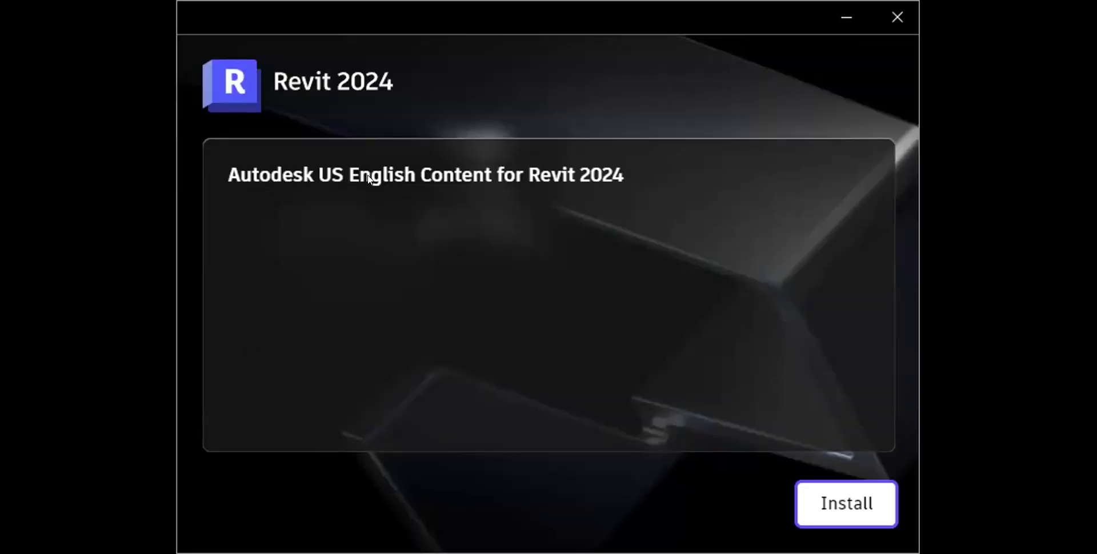
left_click(844, 510)
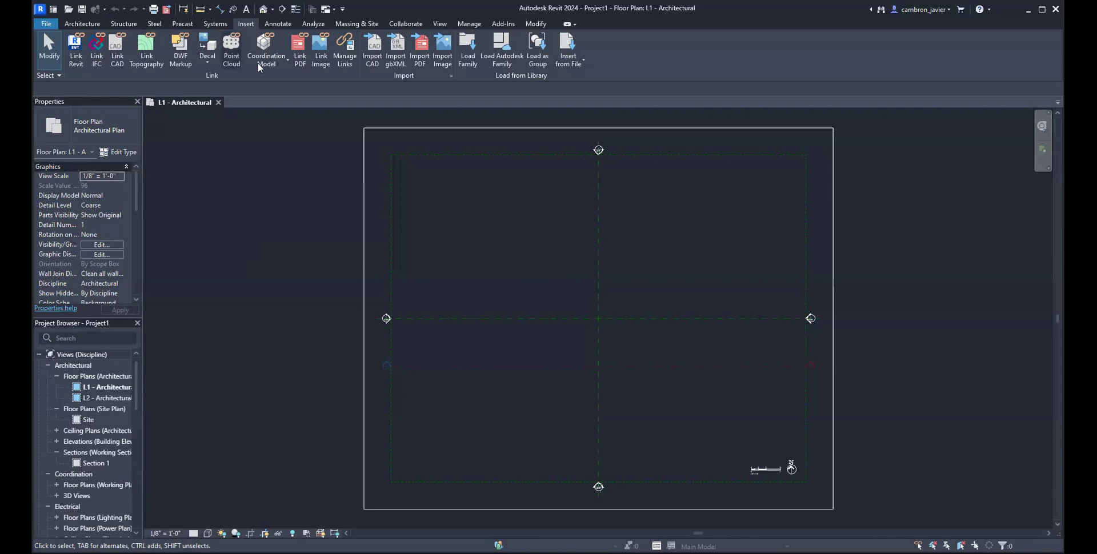
- In Revit 2024, start Load Family, review the installed US library folders from Annotations onward, and cancel without loading a family
left_click(467, 49)
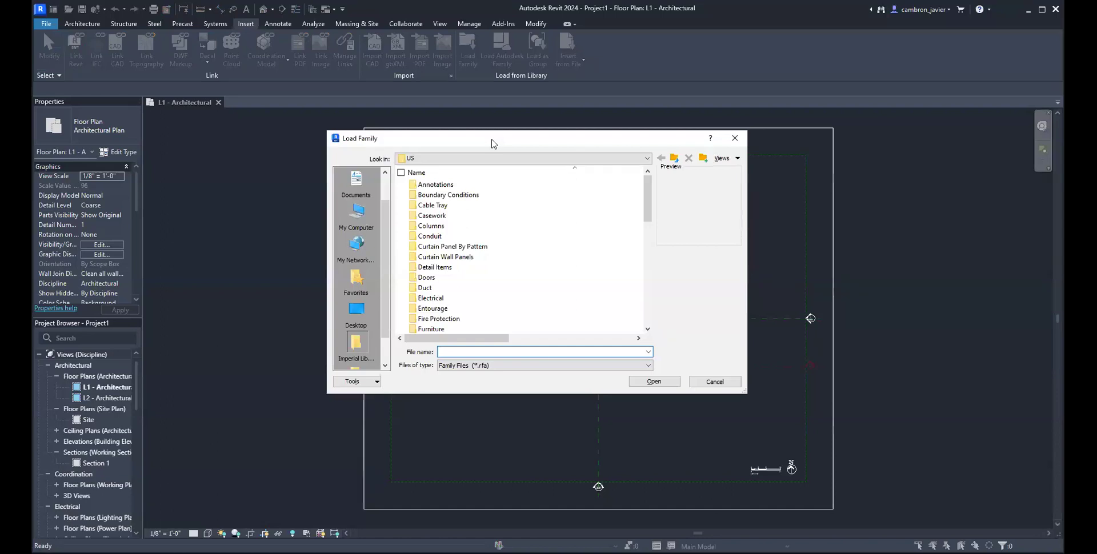
left_click(468, 186)
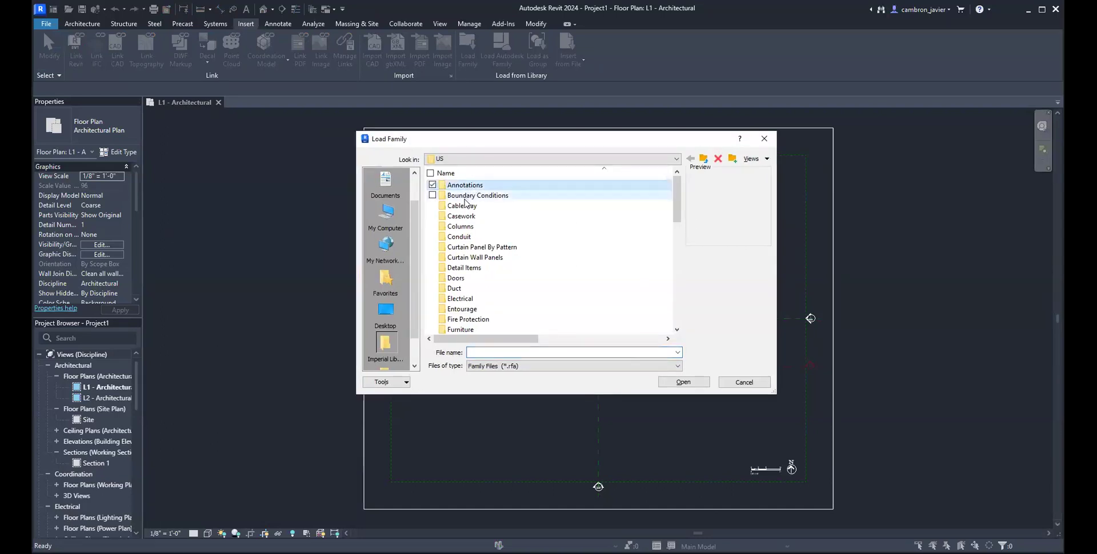
scroll(466, 202, "down", 10)
scroll(474, 283, "up", 6)
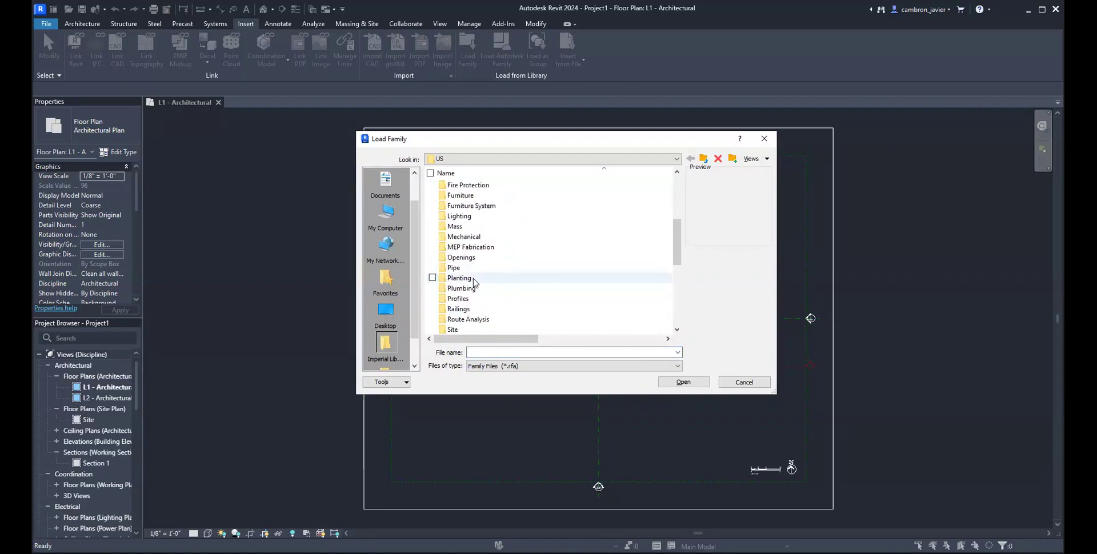
scroll(474, 283, "up", 5)
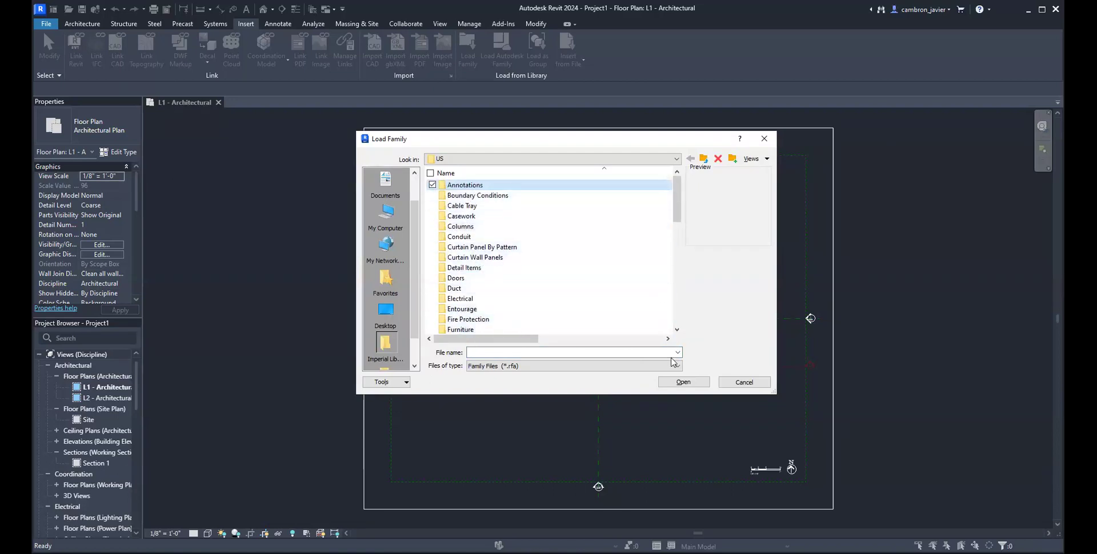
left_click(743, 382)
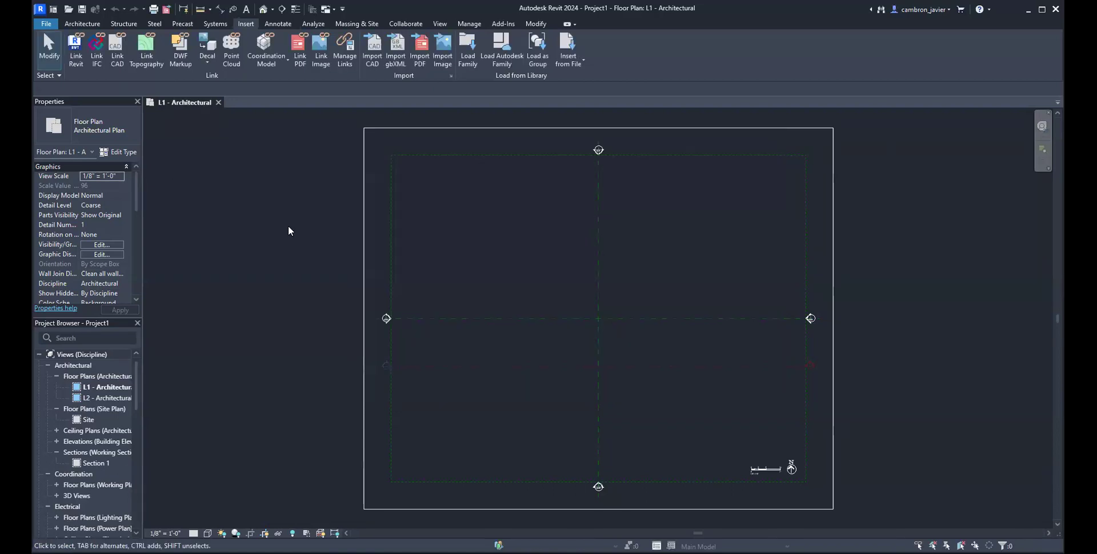